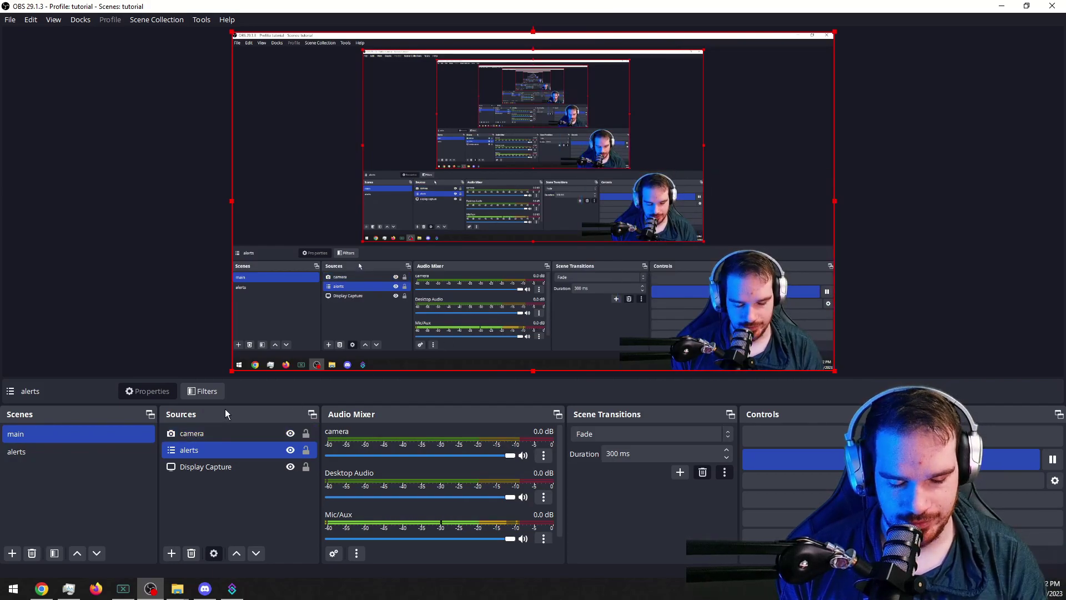
Add a new Text (GDI+) source named "Sub alert" to the alerts scene.
{"action": "left_click", "coordinate": [117, 451]}
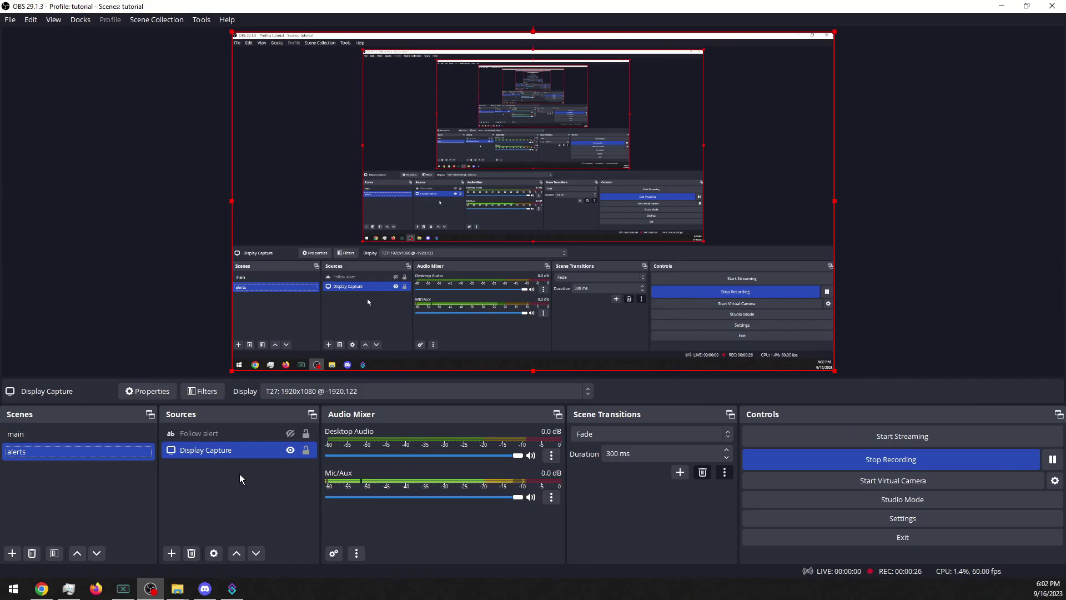
{"action": "left_click", "coordinate": [173, 553]}
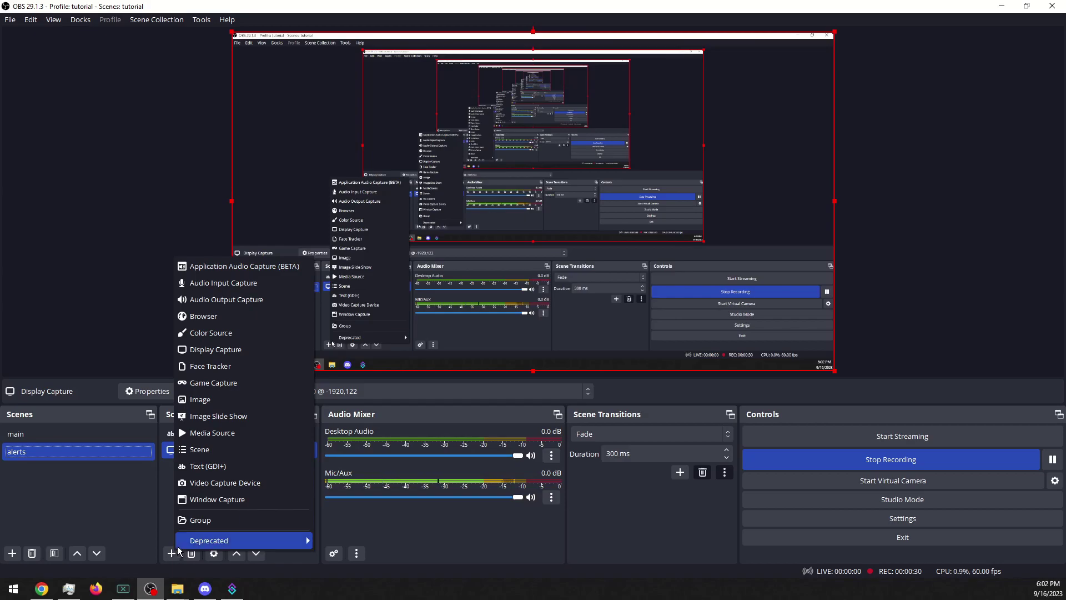
{"action": "left_click", "coordinate": [223, 468]}
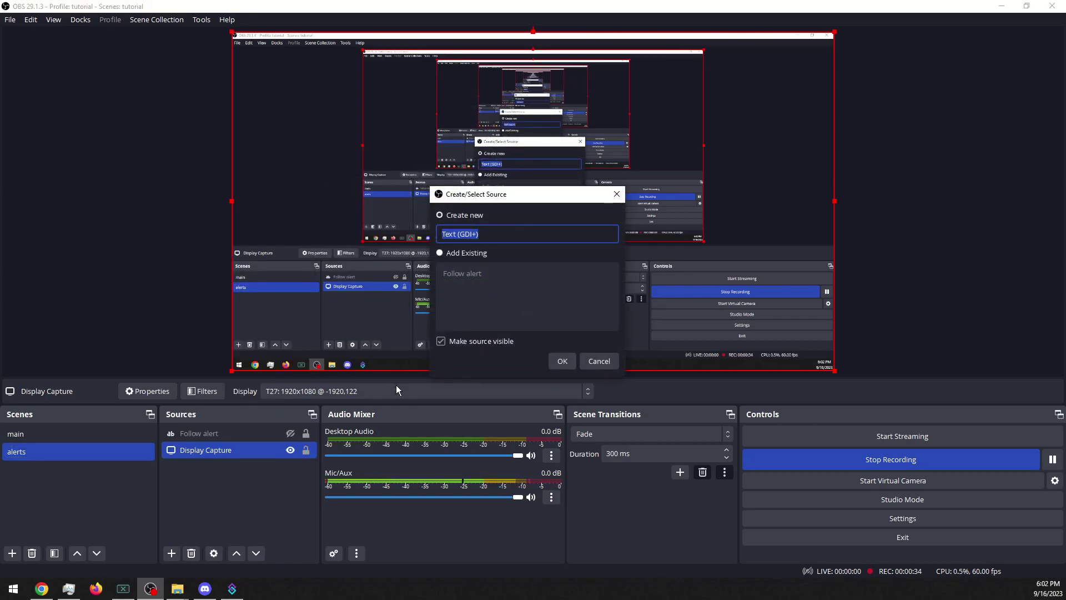
{"action": "type", "text": "Sub a"}
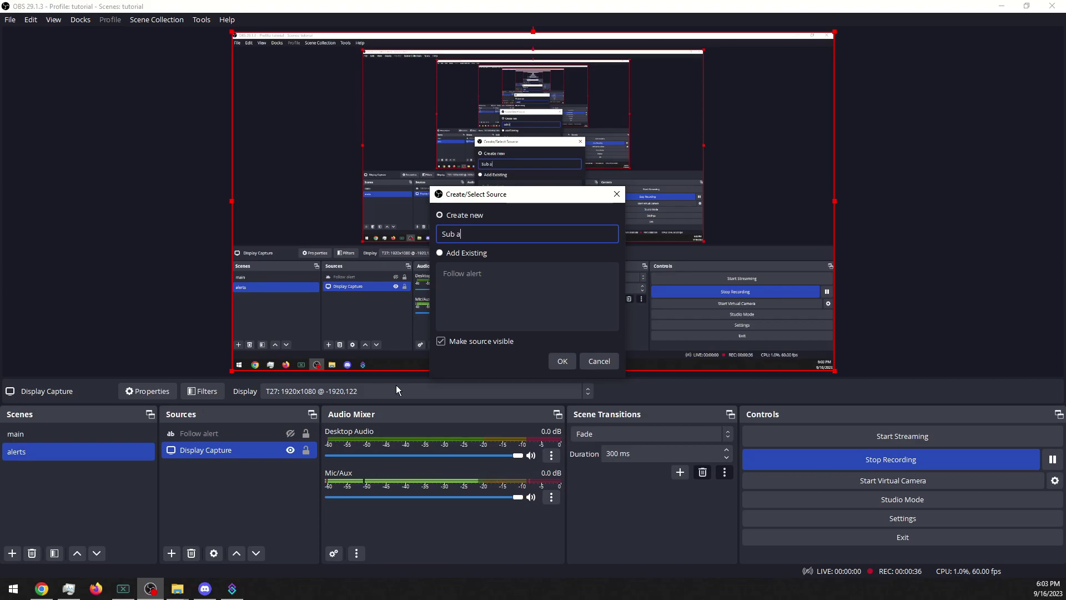
{"action": "type", "text": "lert"}
{"action": "left_click", "coordinate": [563, 361]}
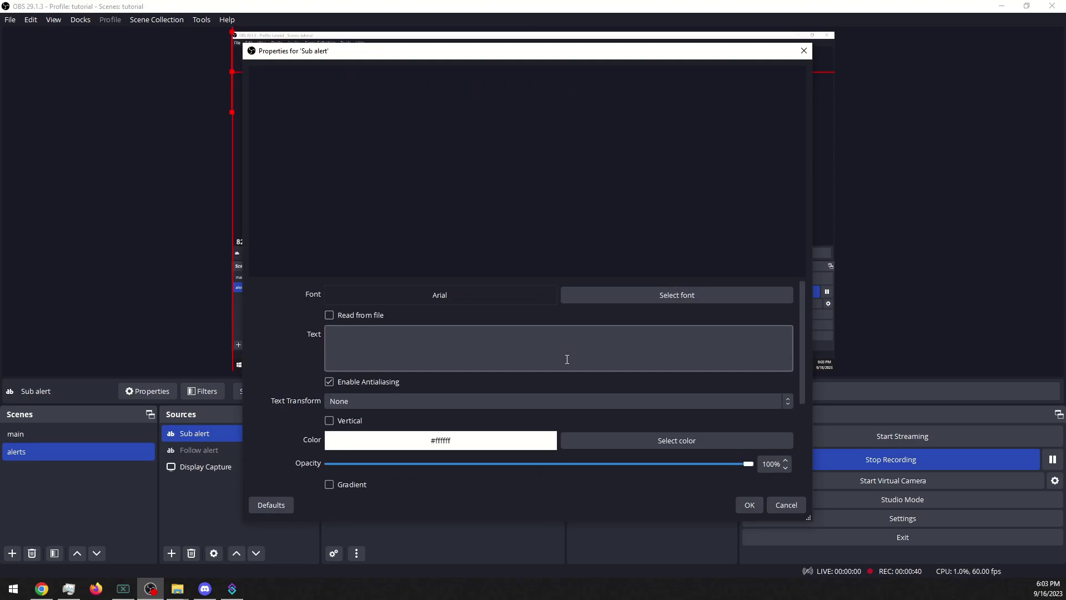
Enter "wgwu" as the placeholder text of the Sub alert source and accept its properties.
{"action": "left_click", "coordinate": [567, 359]}
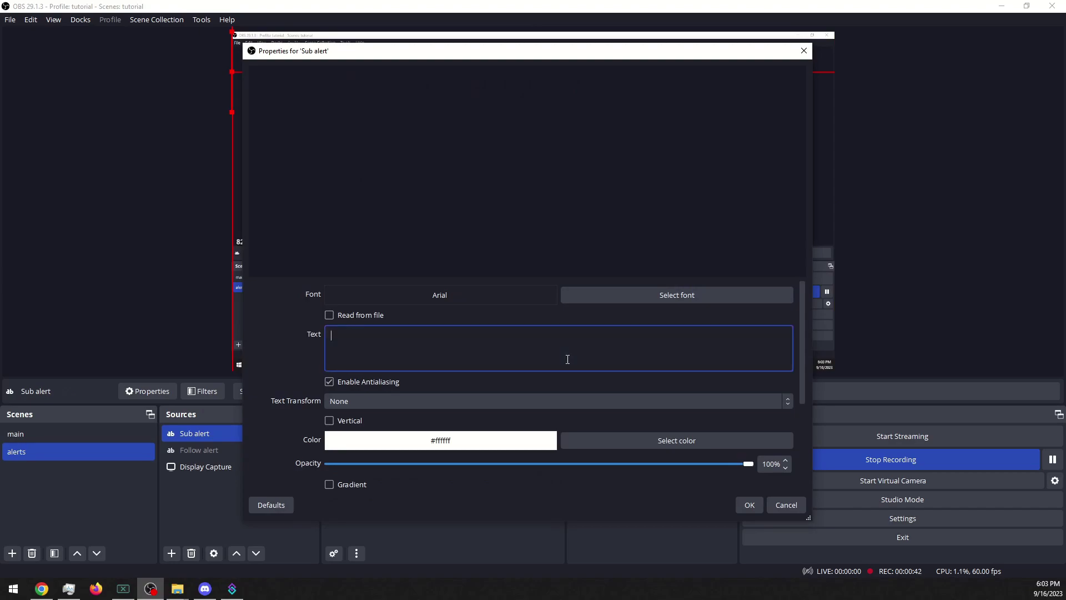
{"action": "type", "text": "wgwu"}
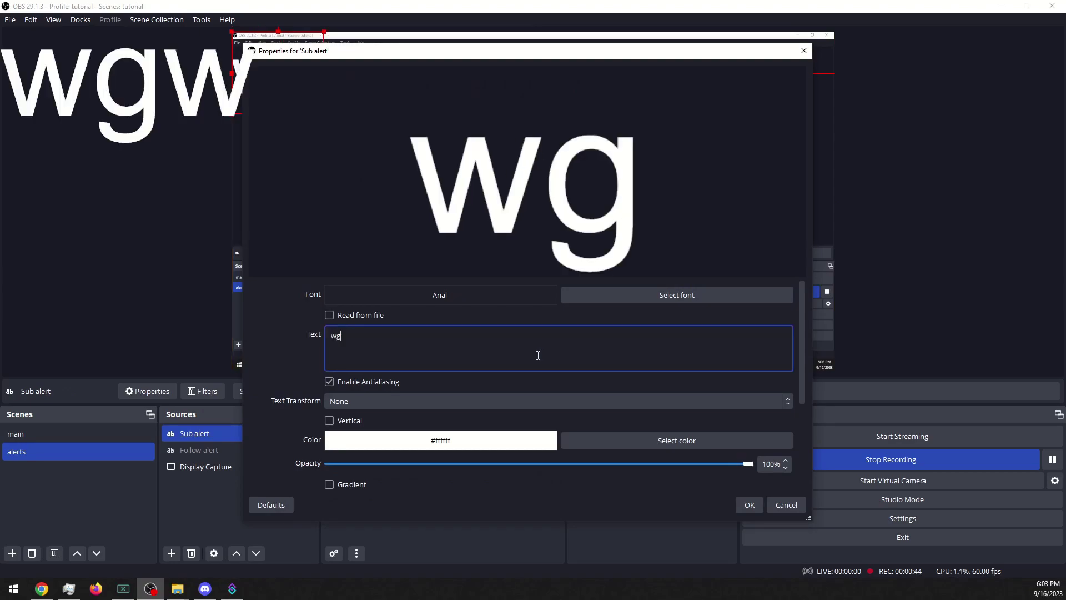
{"action": "left_click", "coordinate": [748, 504]}
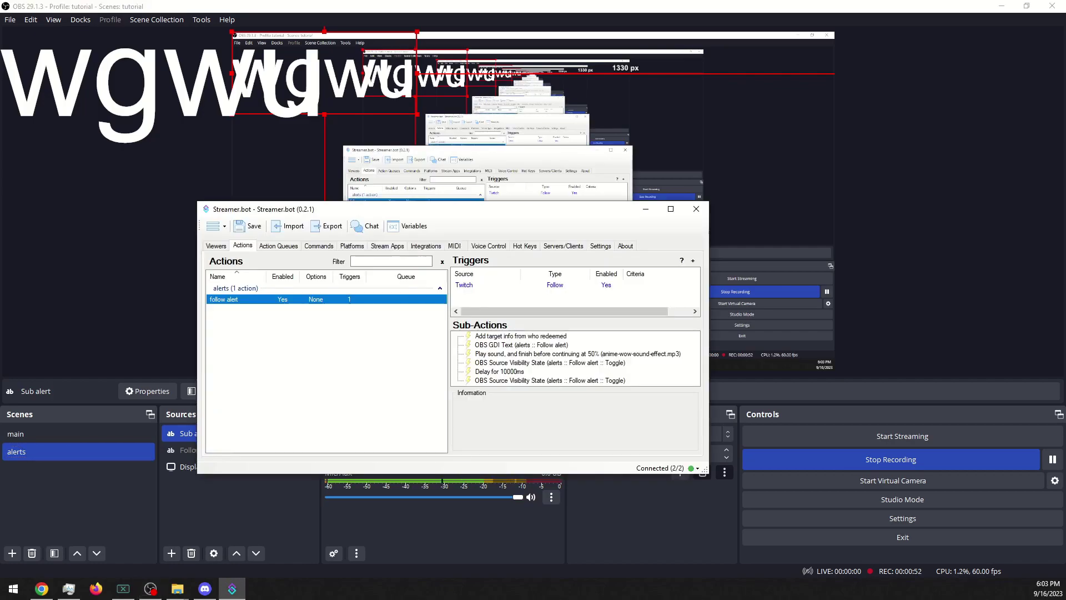
In Streamer.bot, add an action named "Sub alert" to the alerts group.
{"action": "left_click_drag", "start_coordinate": [584, 215], "coordinate": [631, 92]}
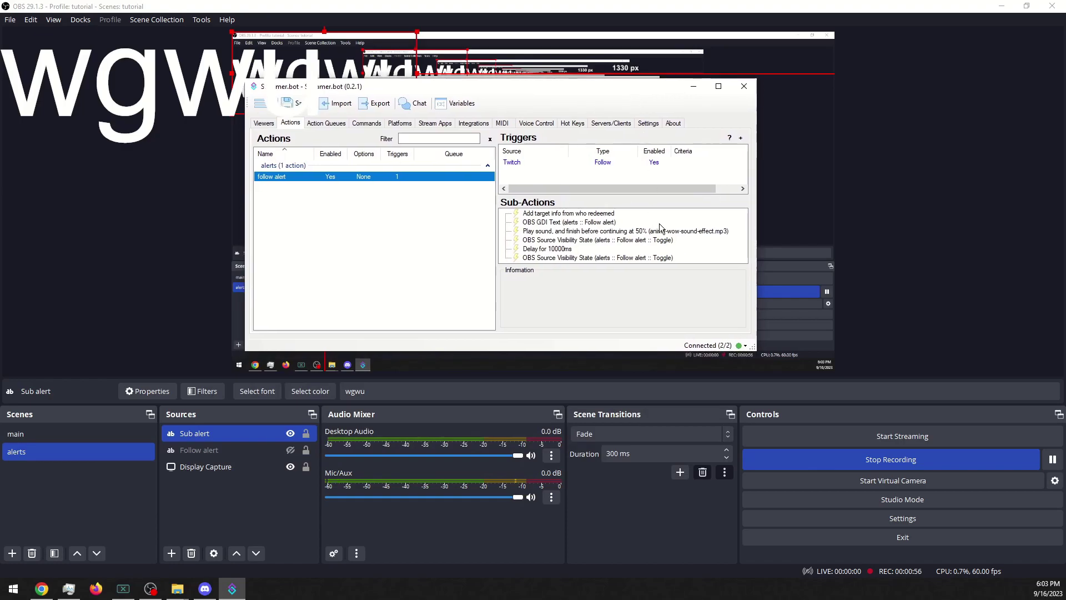
{"action": "right_click", "coordinate": [339, 204]}
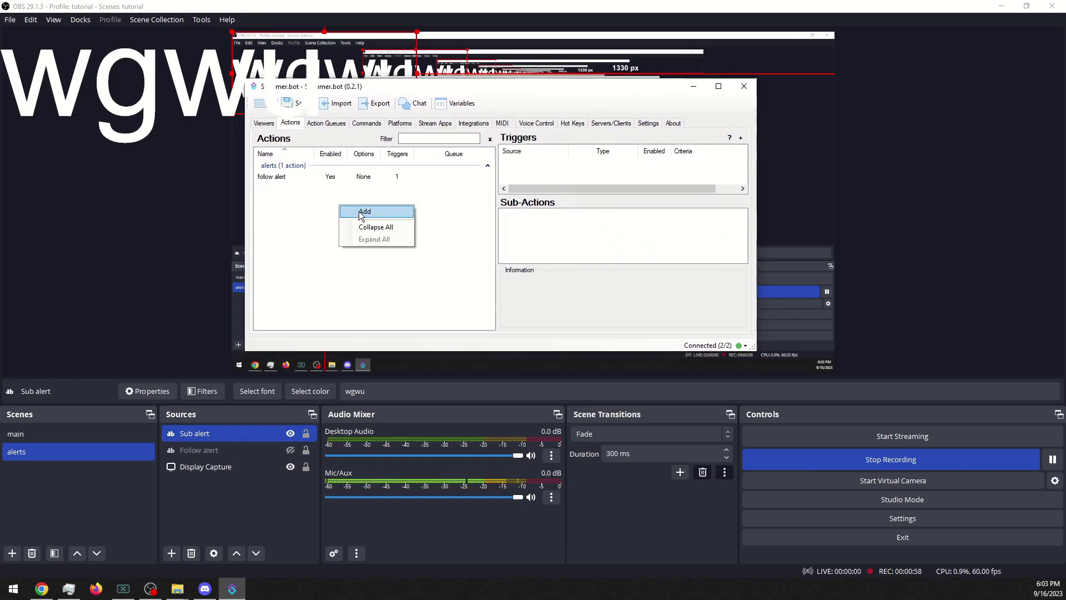
{"action": "left_click", "coordinate": [355, 212]}
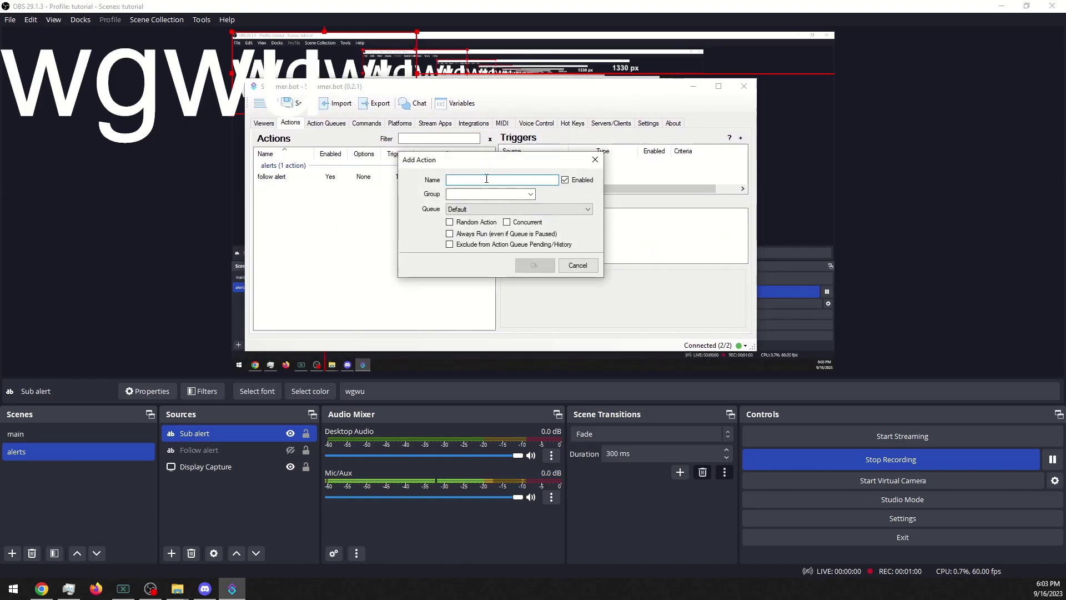
{"action": "type", "text": "Su"}
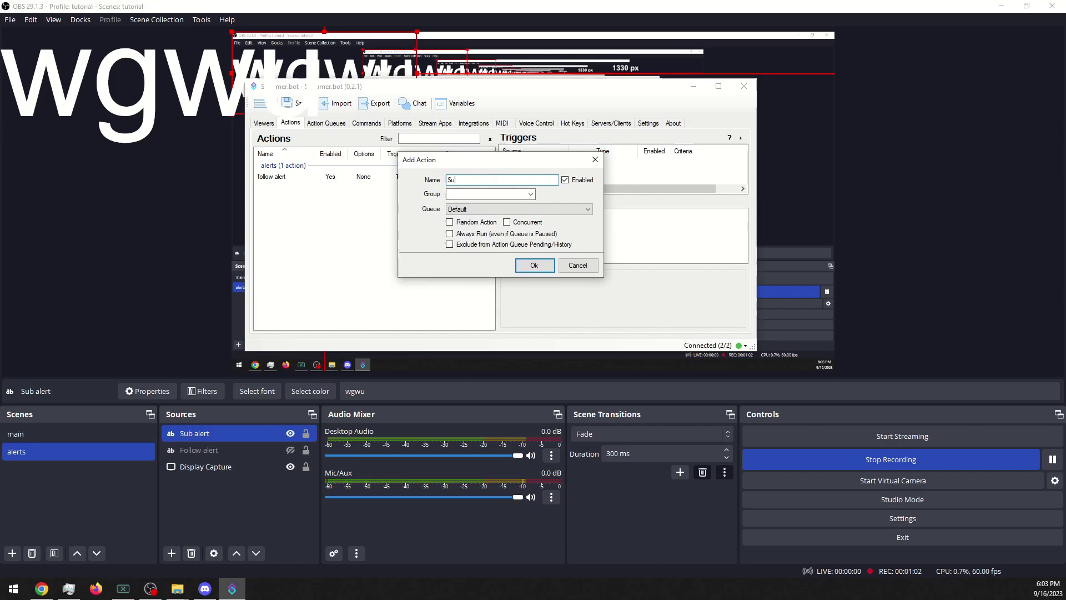
{"action": "type", "text": "b alert"}
{"action": "left_click", "coordinate": [518, 191]}
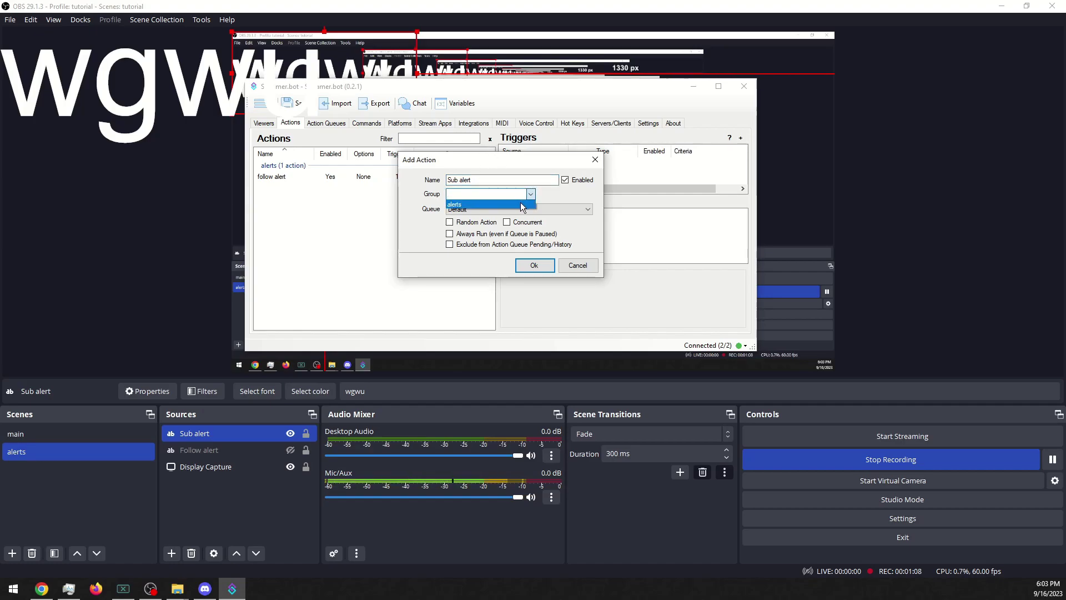
{"action": "left_click", "coordinate": [514, 202]}
{"action": "left_click", "coordinate": [542, 262]}
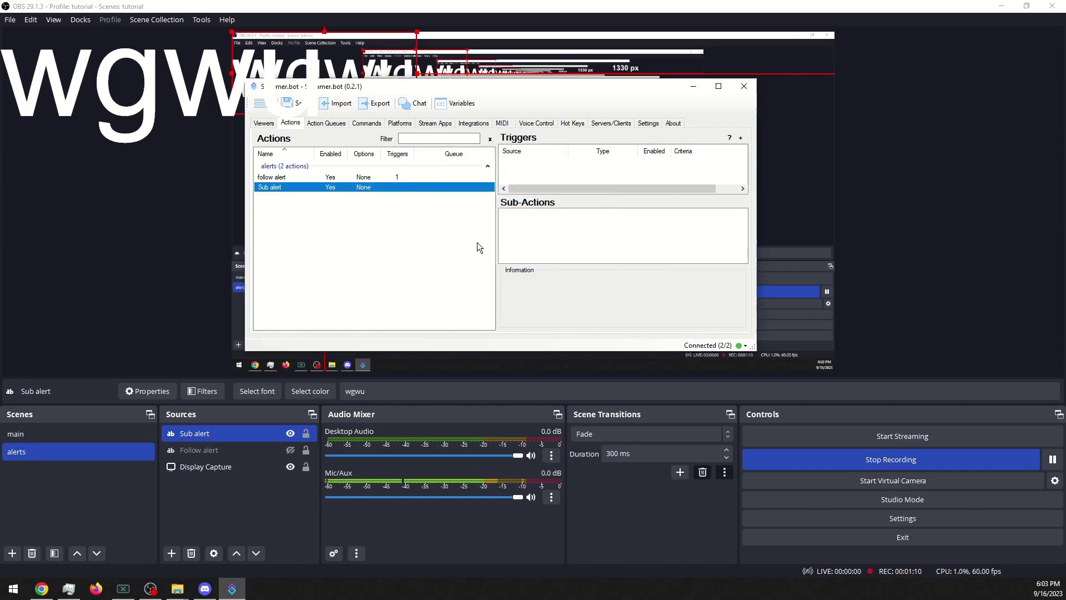
Add an OBS Set GDI Text sub-action for the Sub alert source in the alerts scene with the text "%User% Just subscribed".
{"action": "right_click", "coordinate": [558, 222]}
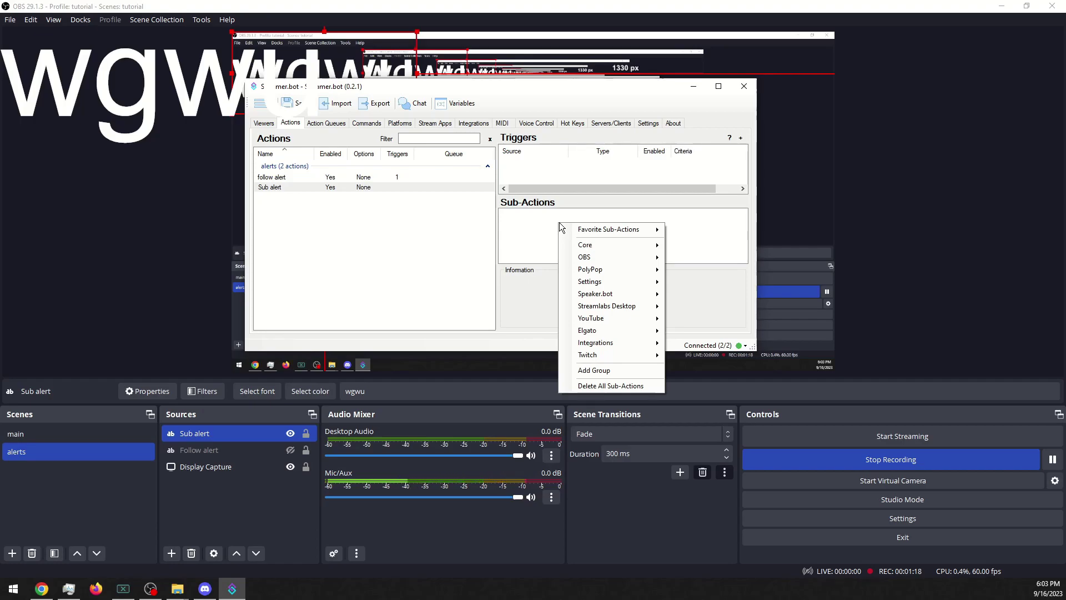
{"action": "mouse_move", "coordinate": [608, 256]}
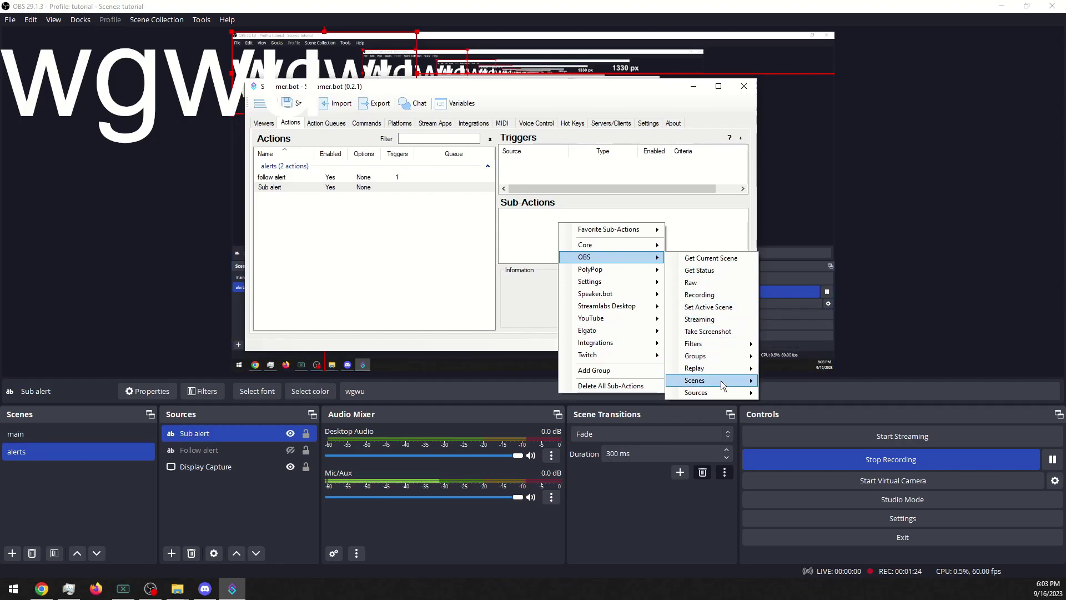
{"action": "mouse_move", "coordinate": [719, 393]}
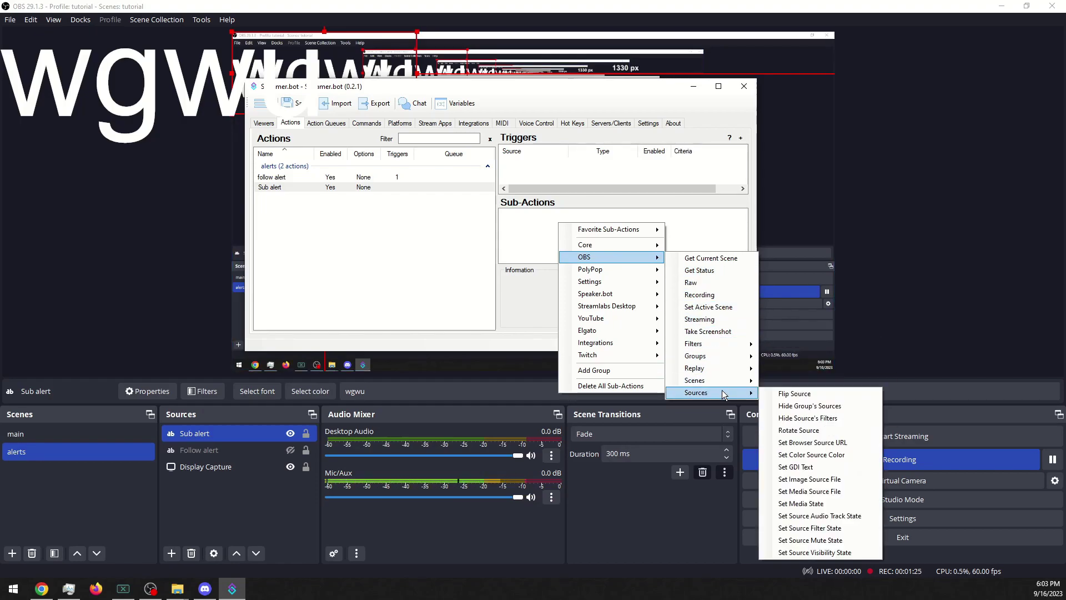
{"action": "left_click", "coordinate": [800, 467]}
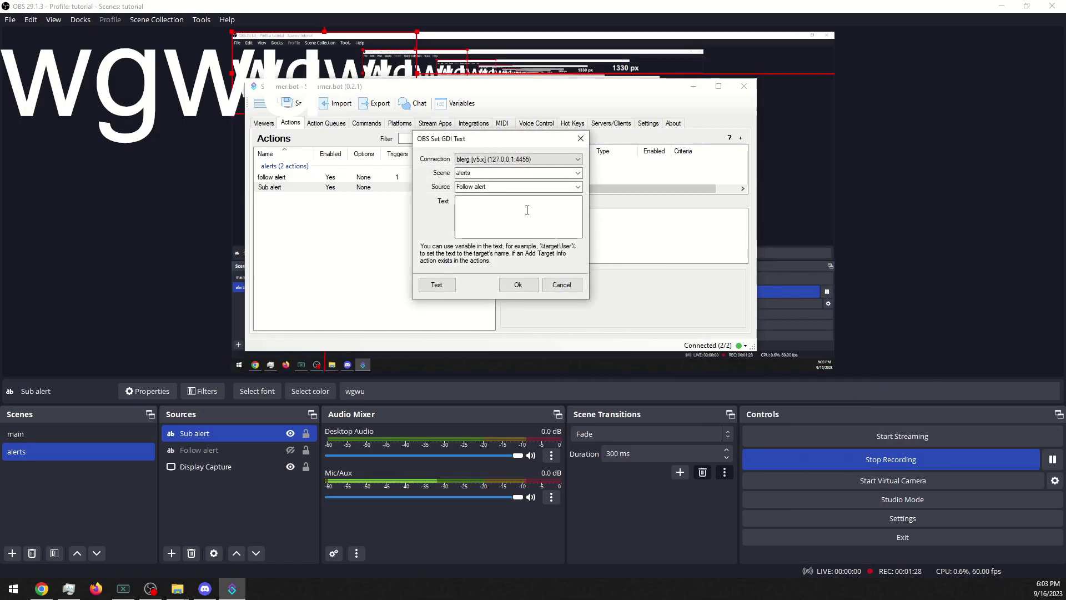
{"action": "left_click", "coordinate": [577, 188]}
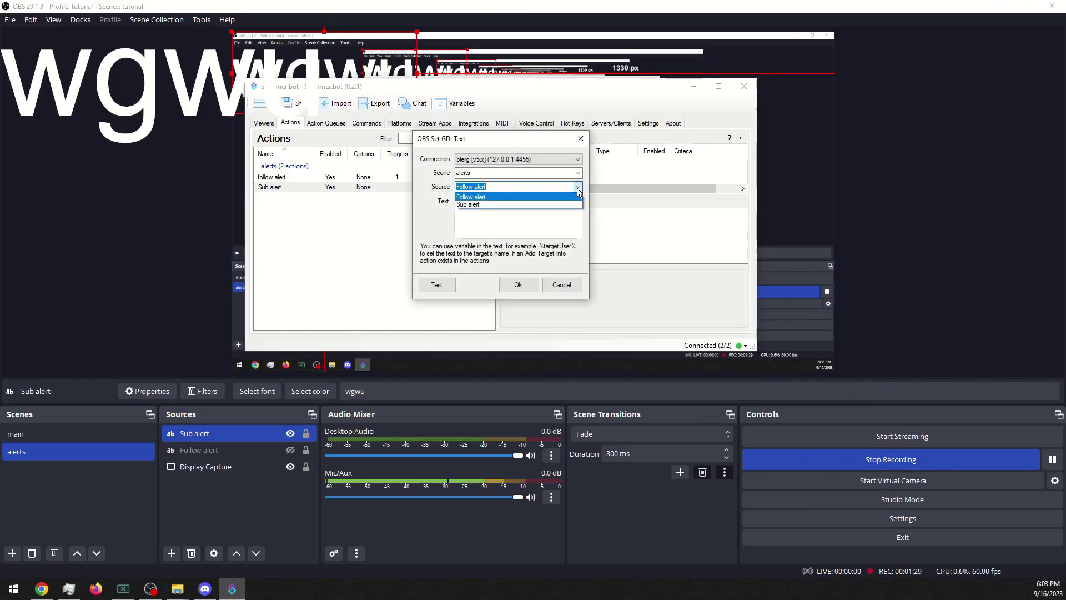
{"action": "left_click", "coordinate": [553, 204]}
{"action": "left_click", "coordinate": [518, 216]}
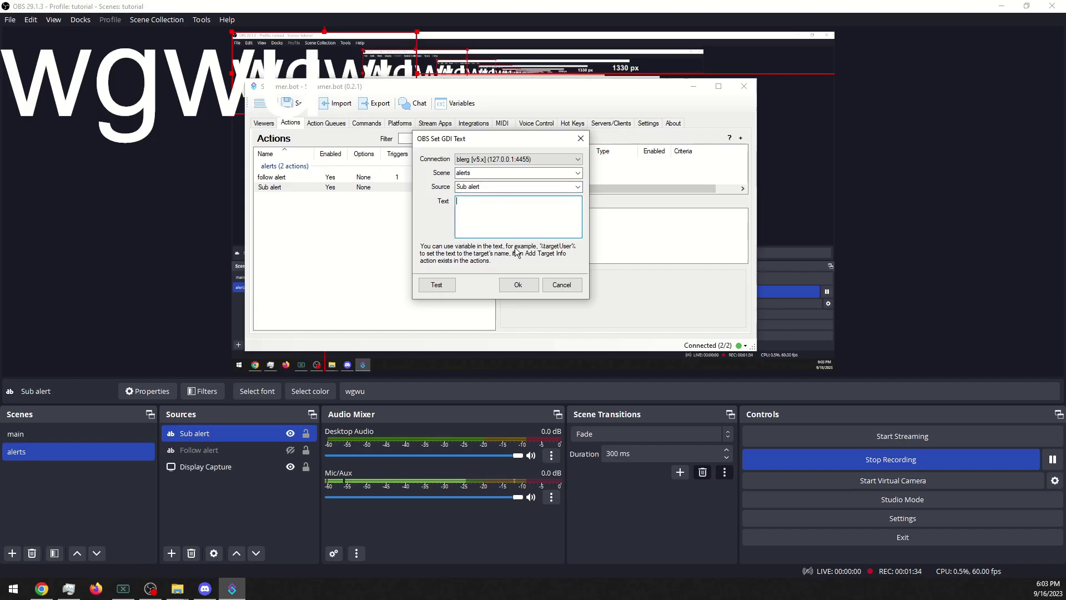
{"action": "type", "text": "%US"}
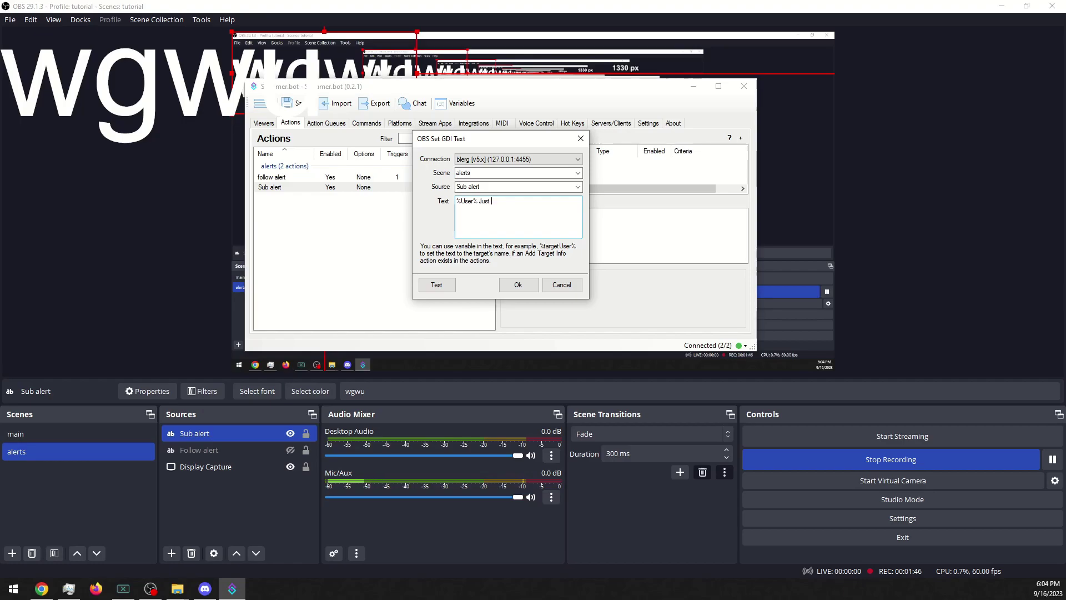
{"action": "type", "text": "bscribed"}
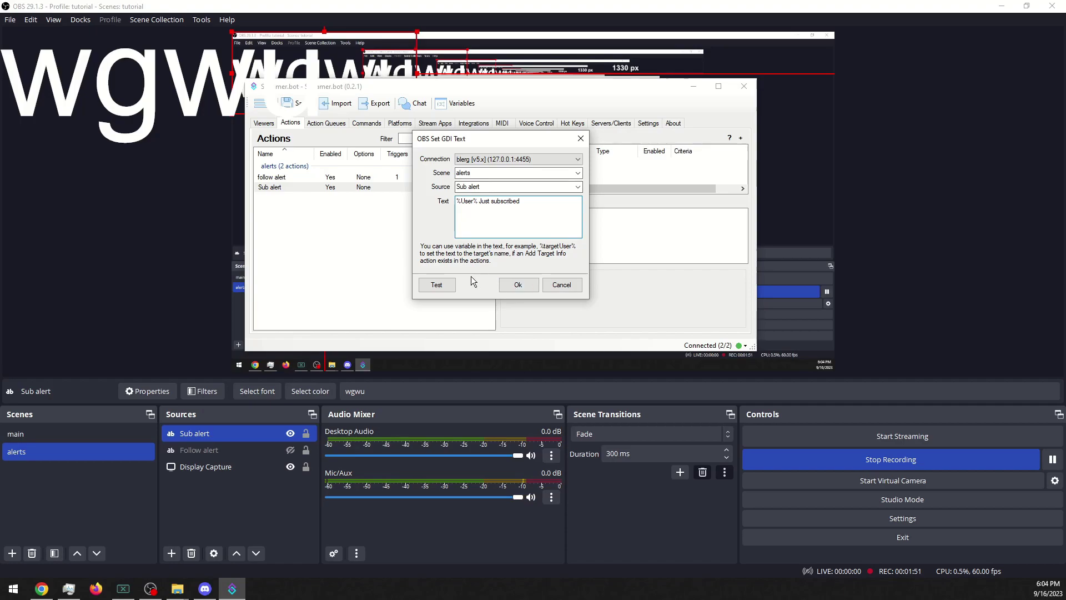
{"action": "left_click", "coordinate": [515, 284]}
Add a Twitch Get User Info for Target sub-action with source type User and move it above the OBS GDI Text sub-action.
{"action": "right_click", "coordinate": [562, 232]}
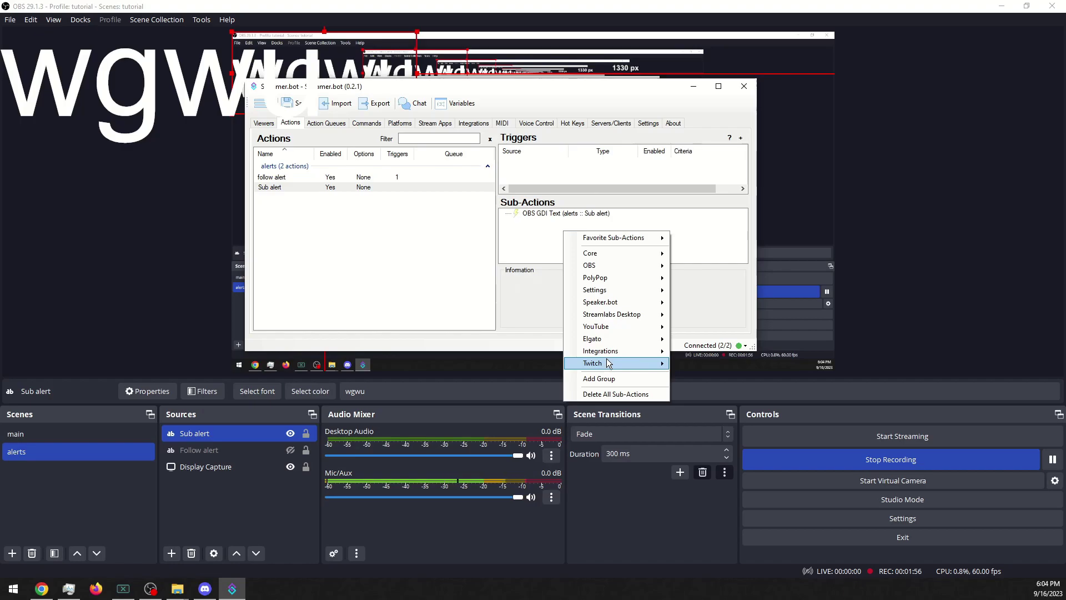
{"action": "mouse_move", "coordinate": [611, 363]}
{"action": "mouse_move", "coordinate": [707, 499]}
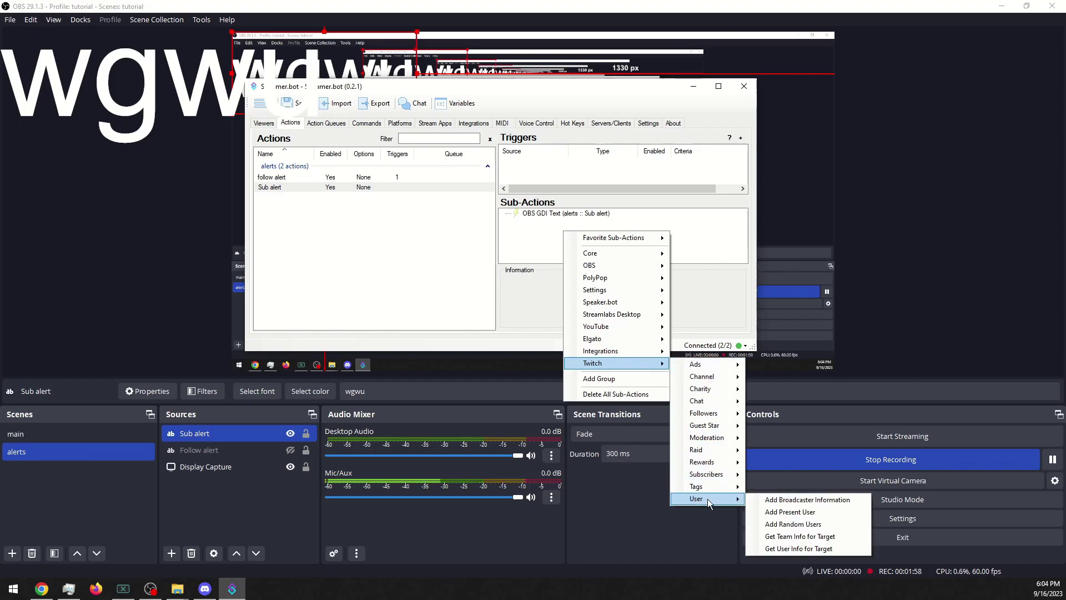
{"action": "left_click", "coordinate": [801, 548]}
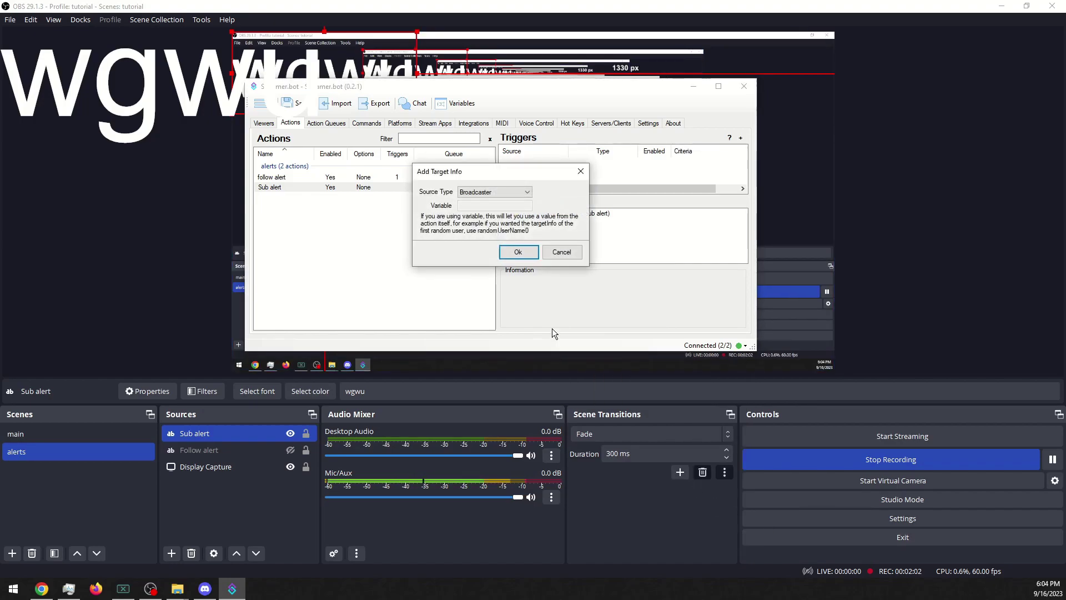
{"action": "left_click", "coordinate": [513, 188]}
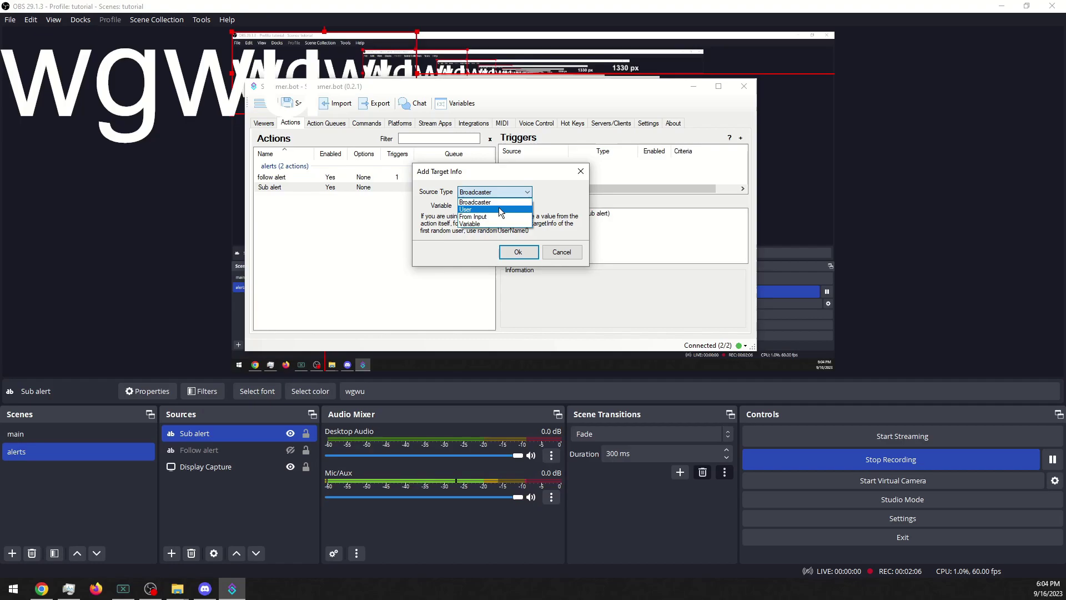
{"action": "left_click", "coordinate": [498, 209]}
{"action": "left_click", "coordinate": [514, 251]}
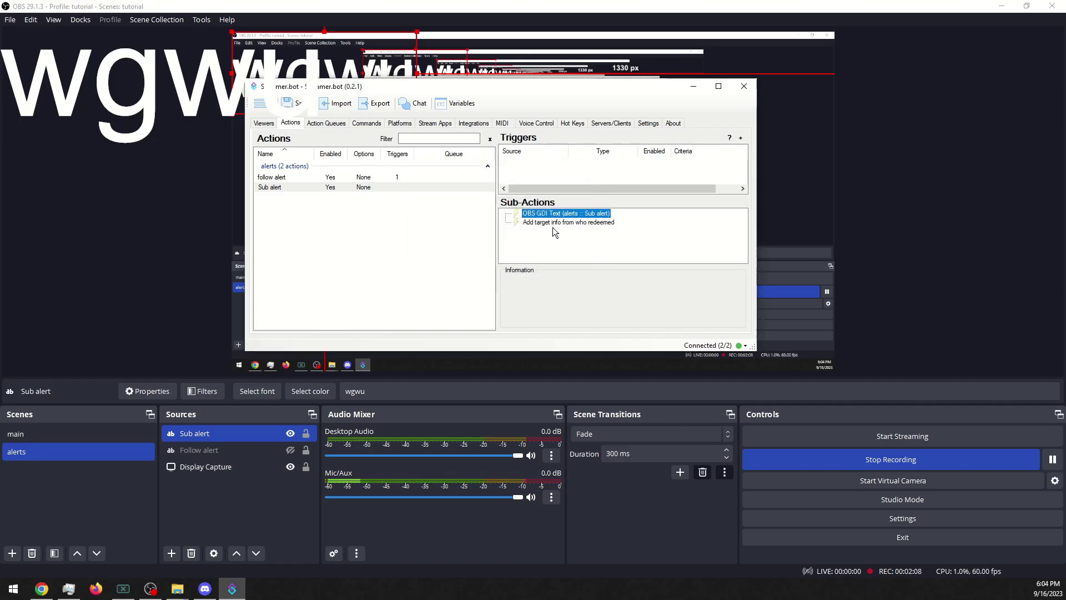
{"action": "left_click", "coordinate": [560, 222]}
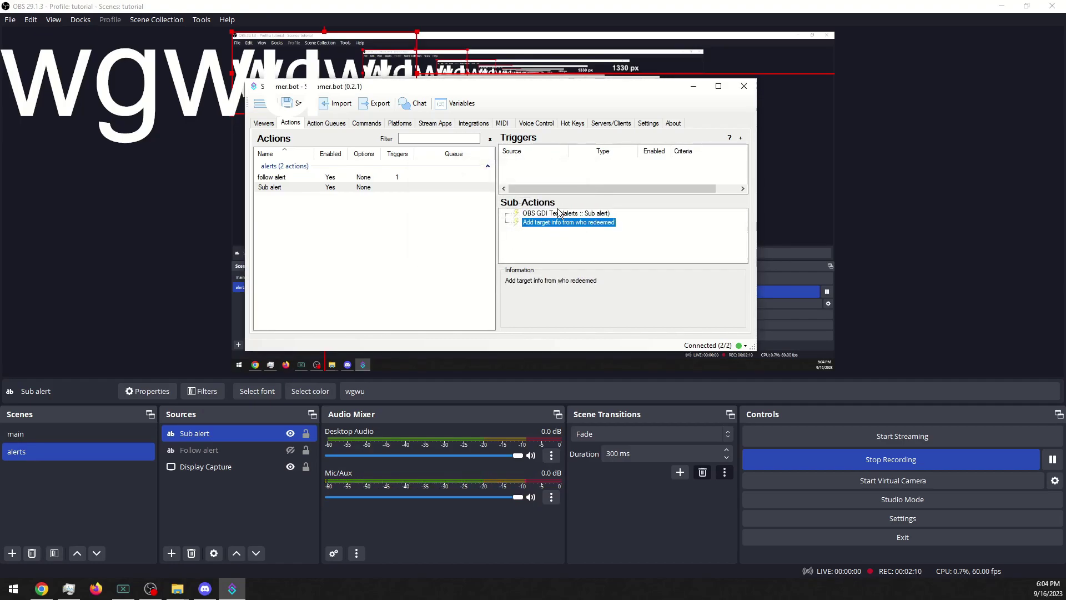
{"action": "left_click_drag", "start_coordinate": [560, 225], "coordinate": [558, 217]}
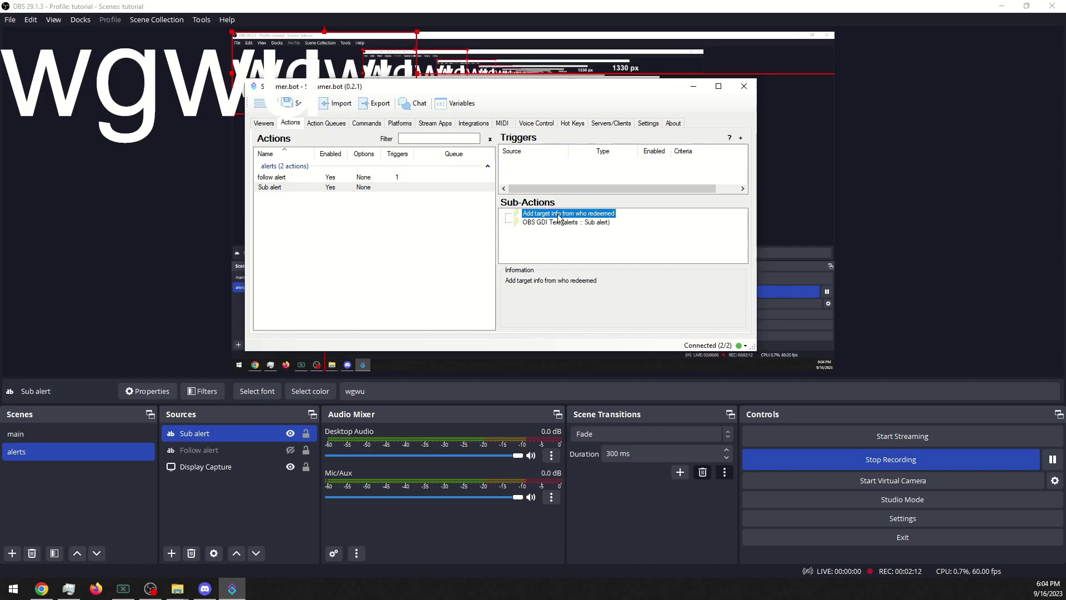
Add a Twitch Subscription trigger to the Sub alert action covering Prime, Tier 1, Tier 2 and Tier 3.
{"action": "right_click", "coordinate": [578, 165]}
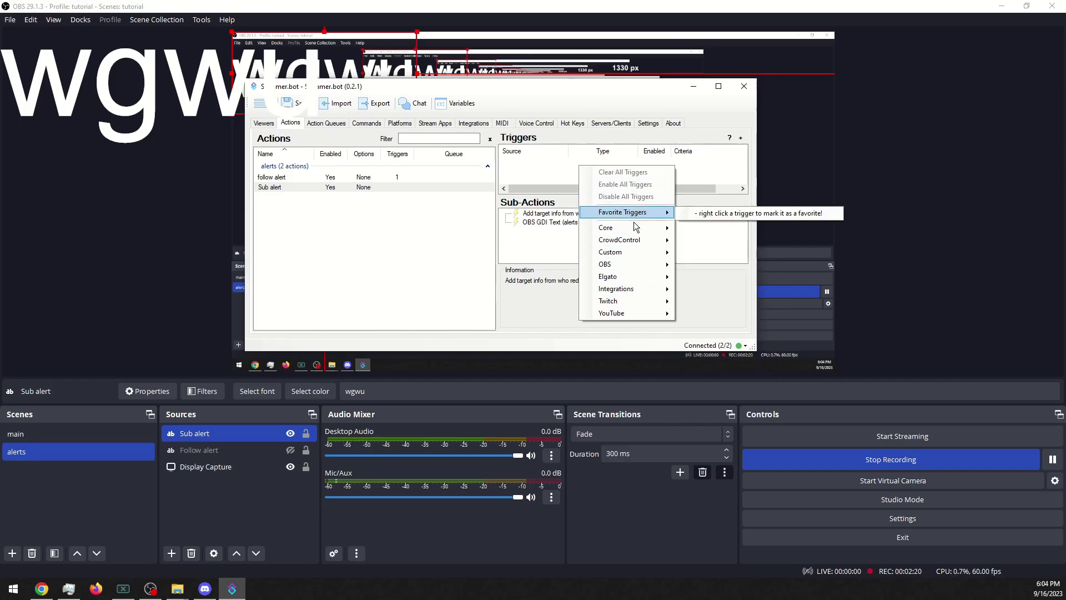
{"action": "mouse_move", "coordinate": [637, 232]}
{"action": "mouse_move", "coordinate": [664, 301]}
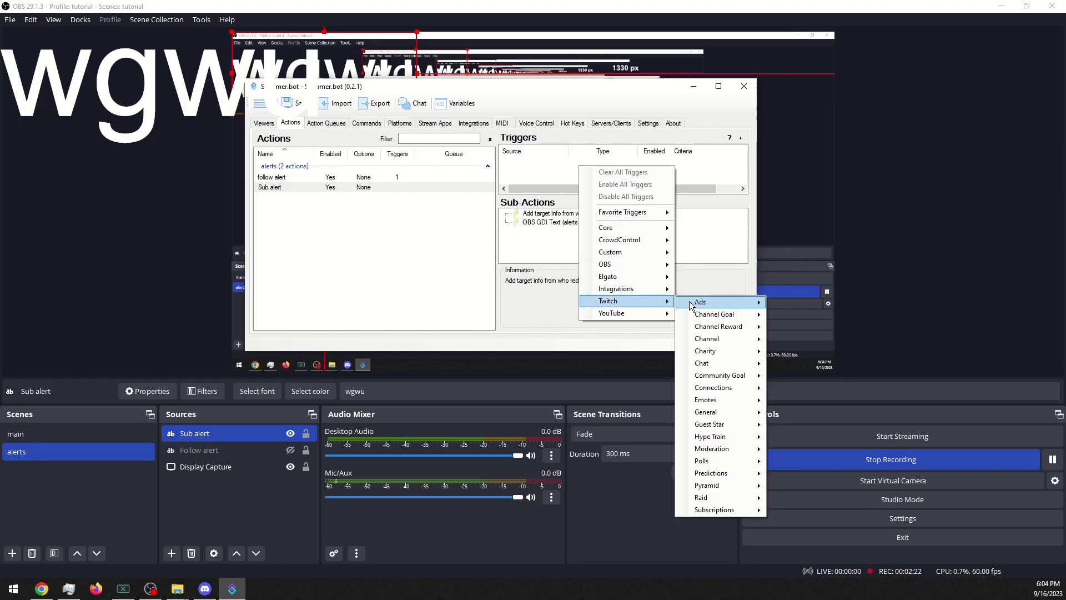
{"action": "mouse_move", "coordinate": [721, 347]}
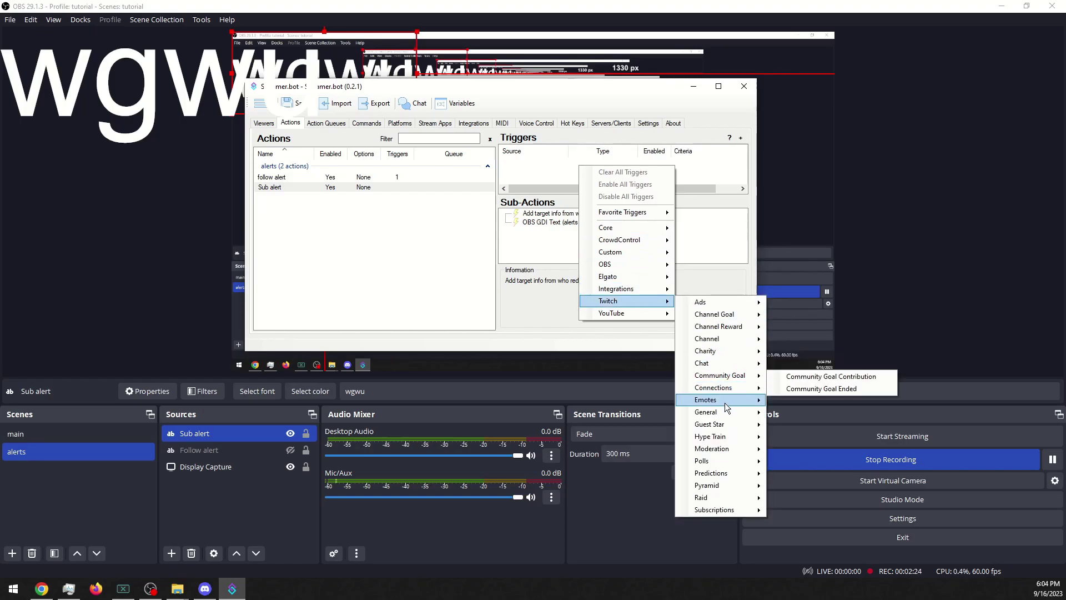
{"action": "mouse_move", "coordinate": [725, 409]}
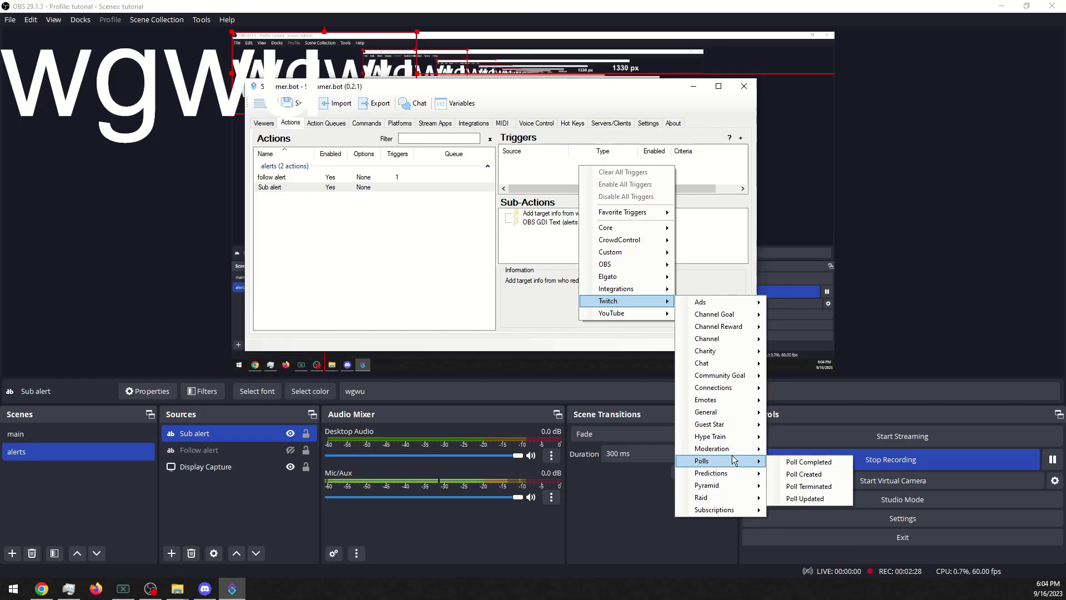
{"action": "mouse_move", "coordinate": [729, 509]}
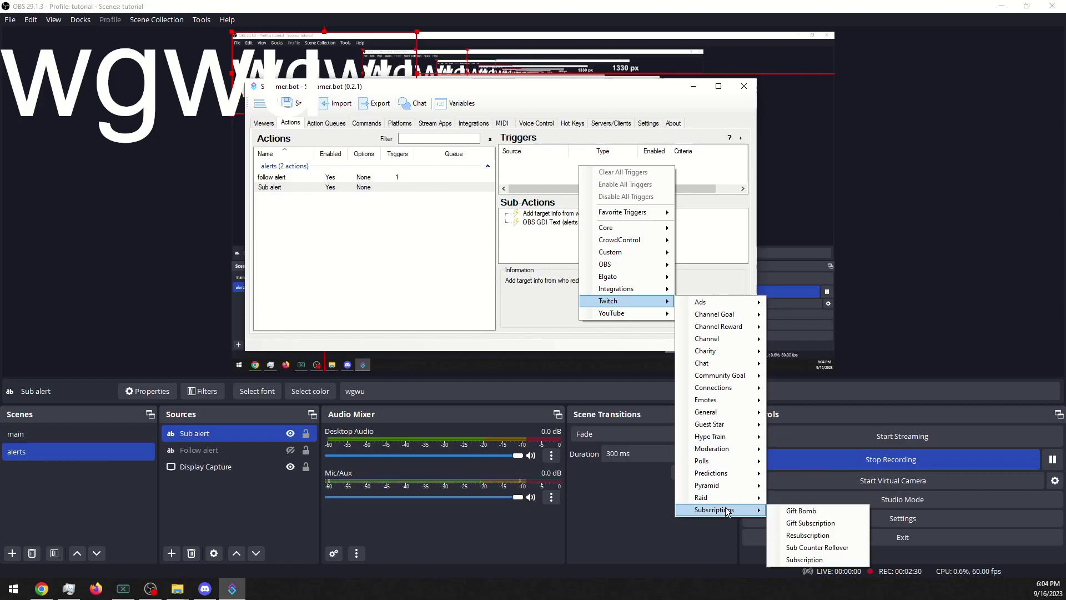
{"action": "left_click", "coordinate": [805, 560]}
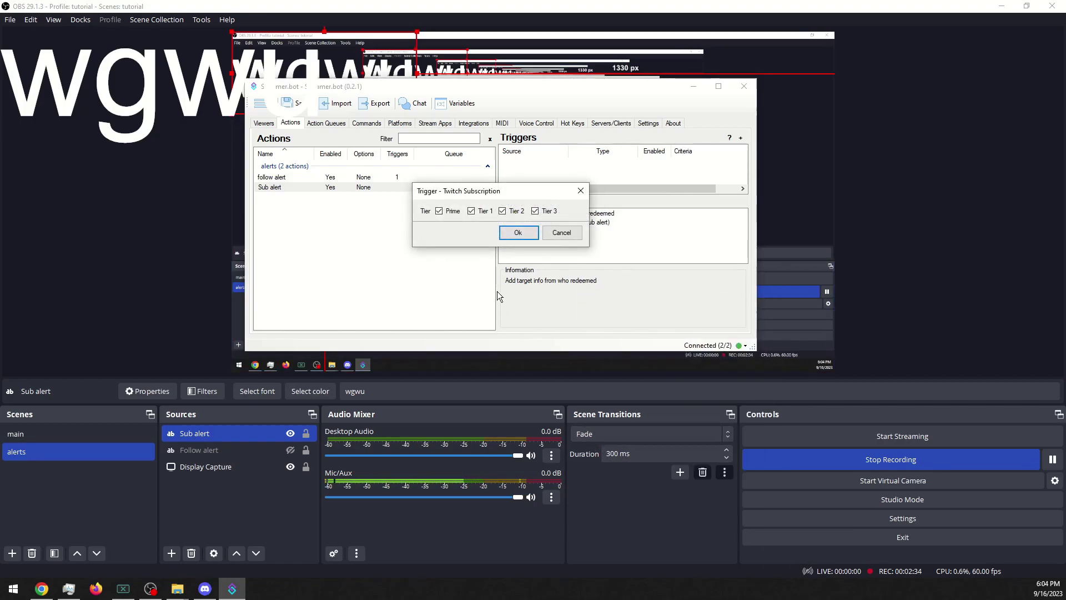
{"action": "left_click", "coordinate": [516, 233]}
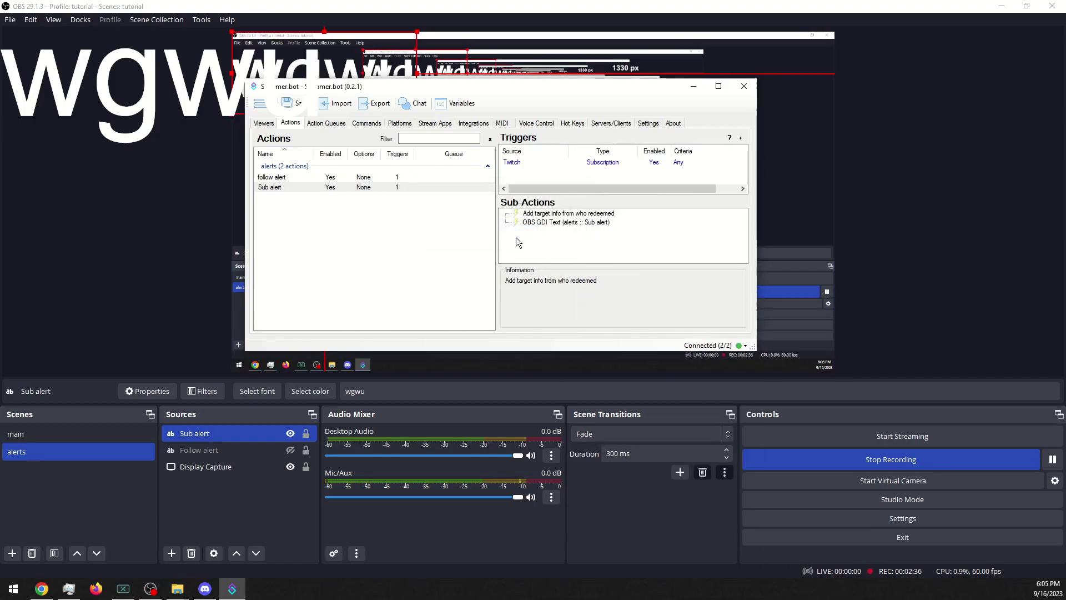
Move the Streamer.bot window clear of the alert text and test the Twitch Subscription trigger.
{"action": "left_click_drag", "start_coordinate": [496, 91], "coordinate": [647, 156]}
{"action": "right_click", "coordinate": [771, 229]}
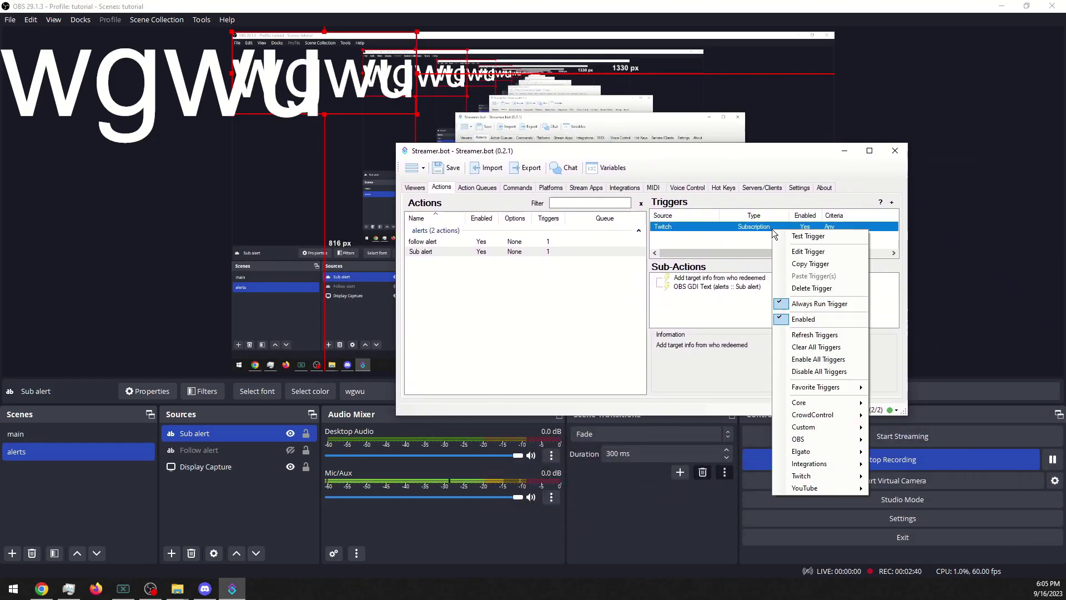
{"action": "left_click", "coordinate": [794, 237]}
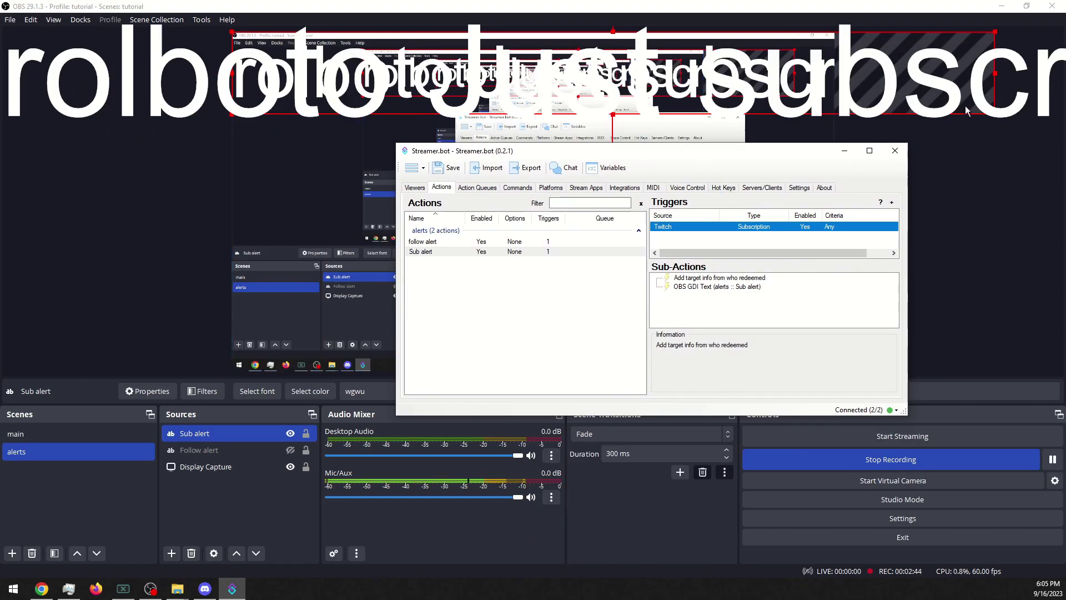
Scale down the Sub alert text in the OBS preview and place it about 150 px from the left and 203 px from the top.
{"action": "left_click_drag", "start_coordinate": [1002, 117], "coordinate": [720, 86]}
{"action": "left_click_drag", "start_coordinate": [627, 66], "coordinate": [675, 131]}
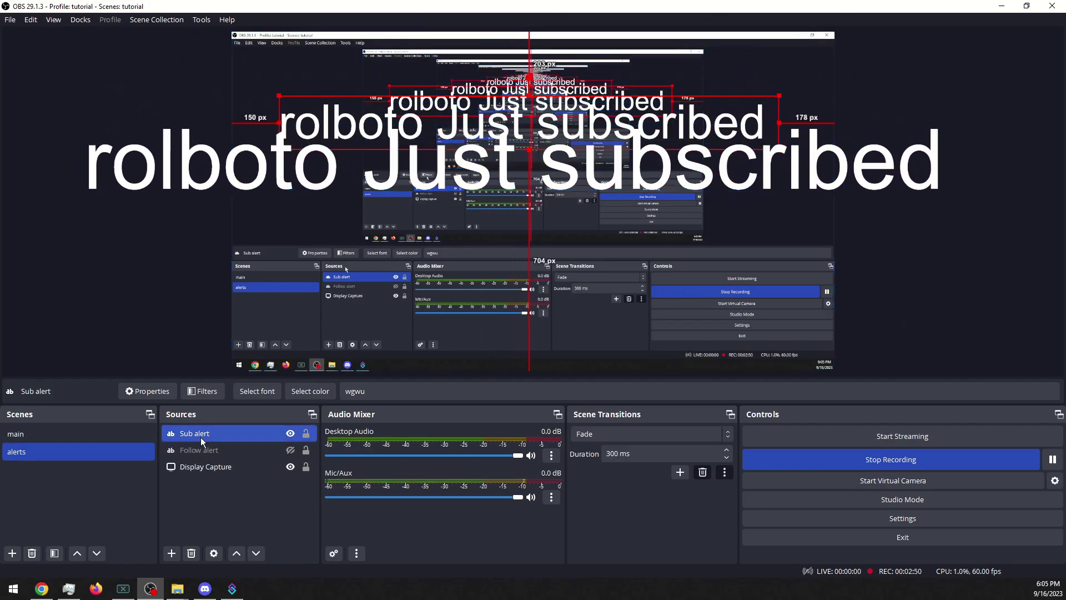
In Streamer.bot, add a Play Sound sub-action for subscriber-sound-audiotrimmer.mp3 at 53% volume with "Finish playing before continuing" off.
{"action": "left_click", "coordinate": [232, 590]}
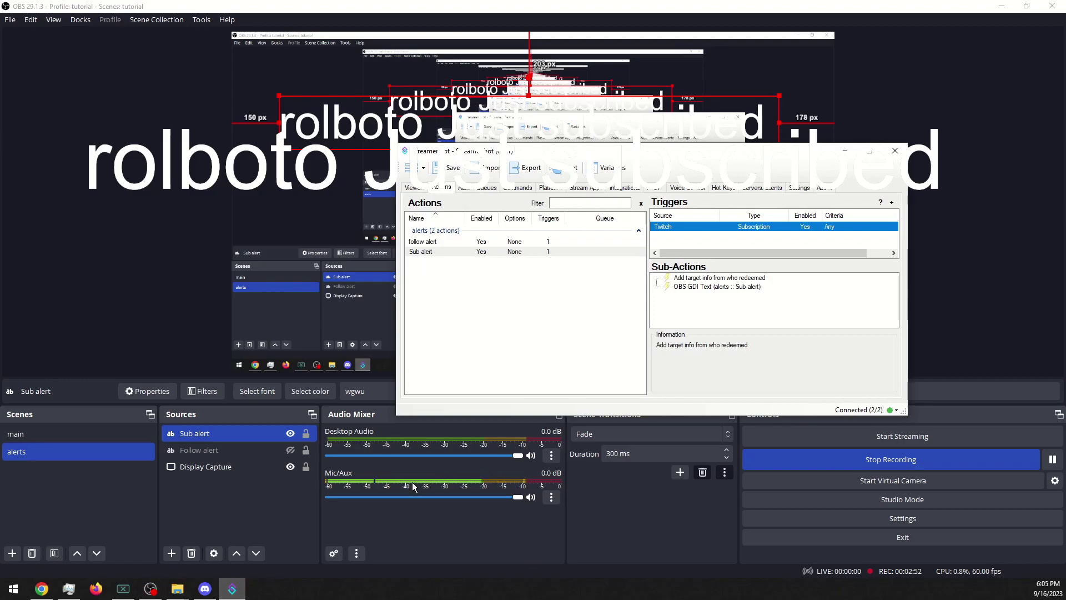
{"action": "right_click", "coordinate": [789, 297]}
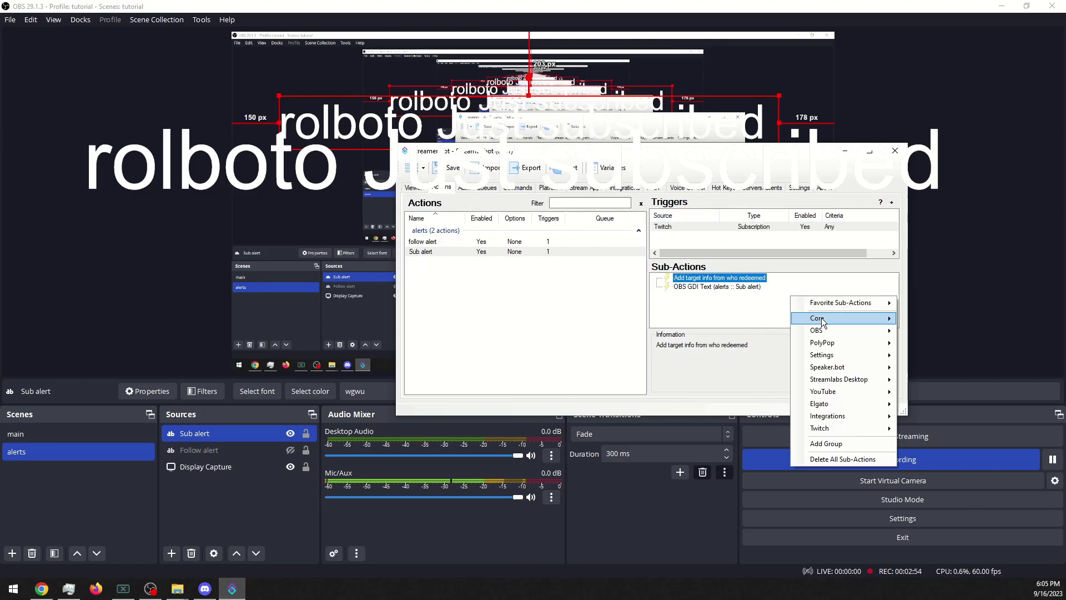
{"action": "mouse_move", "coordinate": [822, 322]}
{"action": "mouse_move", "coordinate": [943, 466]}
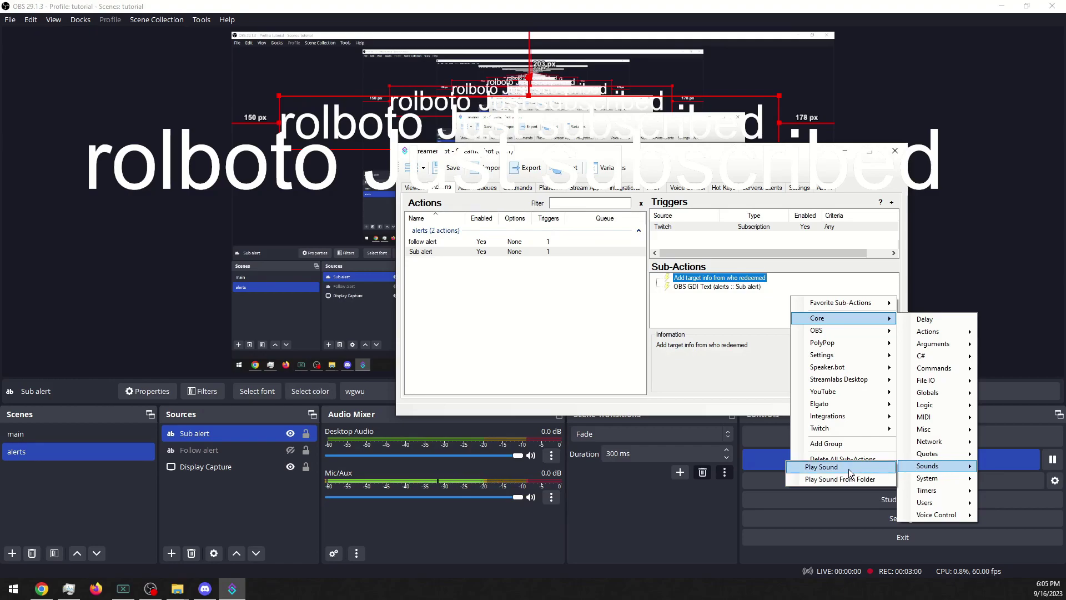
{"action": "left_click", "coordinate": [848, 469]}
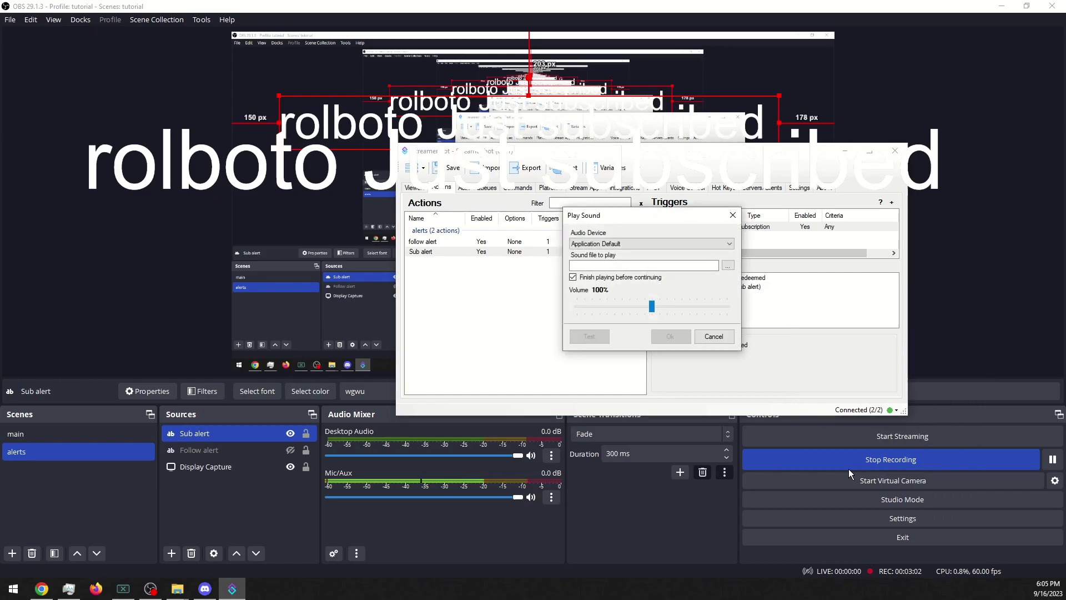
{"action": "left_click", "coordinate": [727, 266]}
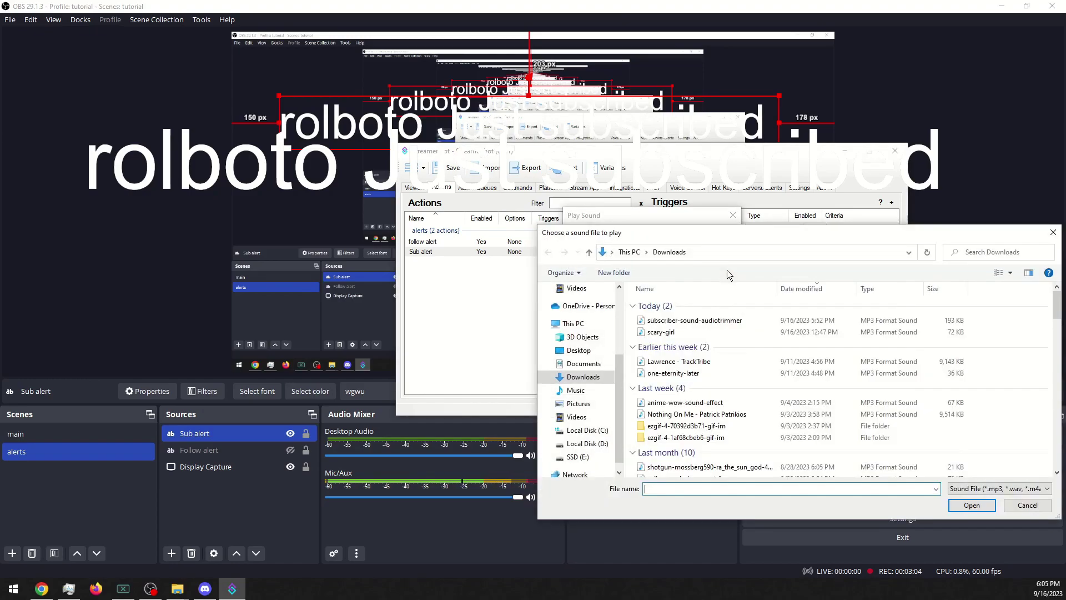
{"action": "left_click", "coordinate": [687, 321]}
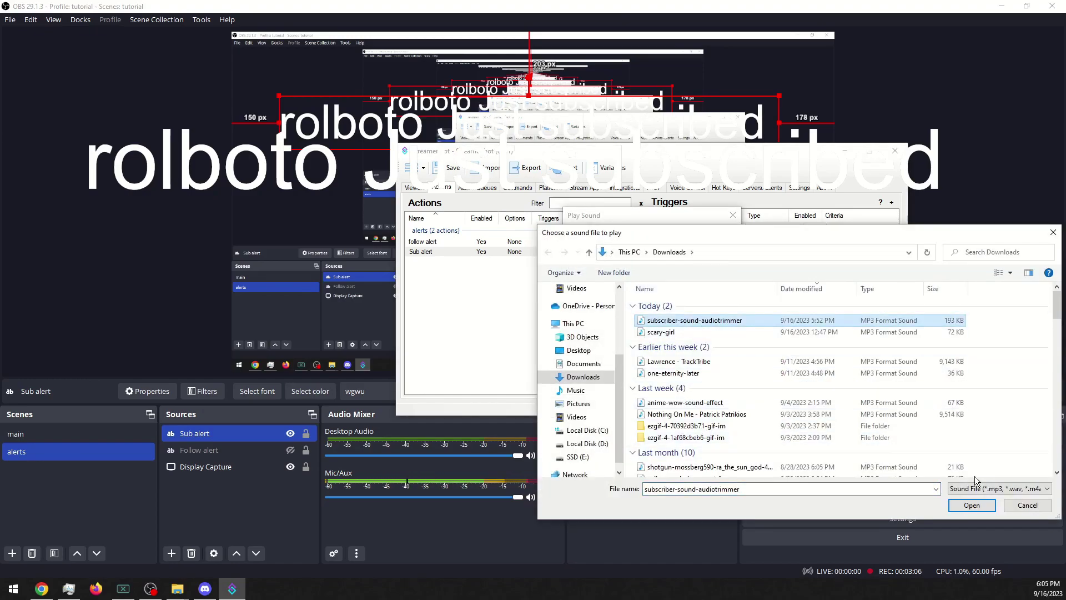
{"action": "left_click", "coordinate": [965, 505]}
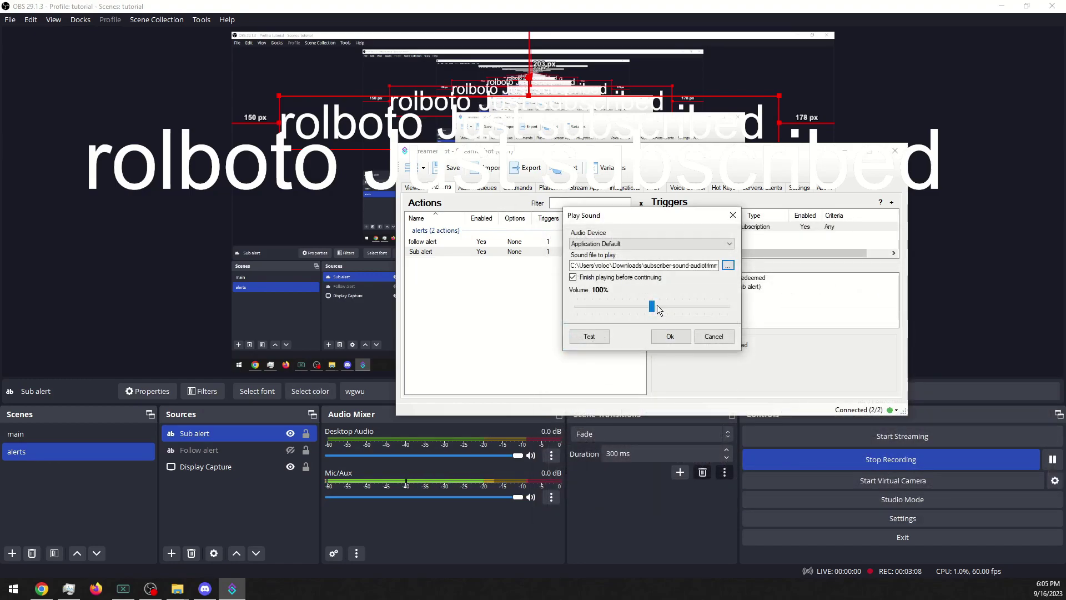
{"action": "left_click", "coordinate": [652, 306]}
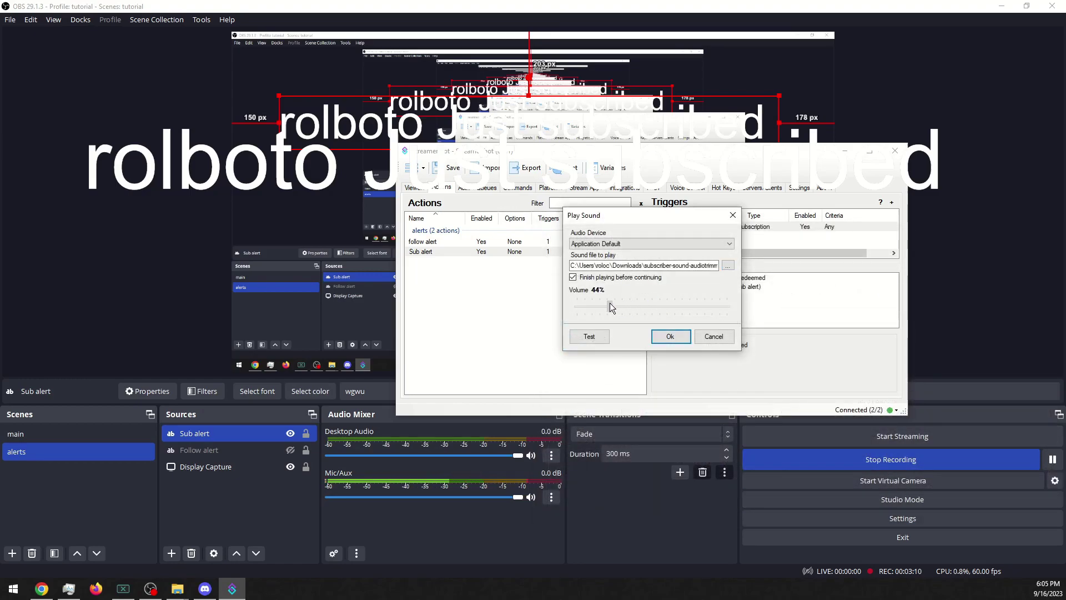
{"action": "left_click_drag", "start_coordinate": [612, 303], "coordinate": [615, 303]}
{"action": "left_click", "coordinate": [573, 277]}
{"action": "left_click", "coordinate": [670, 336]}
Move the Play Sound sub-action above the other sub-actions and reposition the Streamer.bot window over the preview.
{"action": "left_click", "coordinate": [734, 296]}
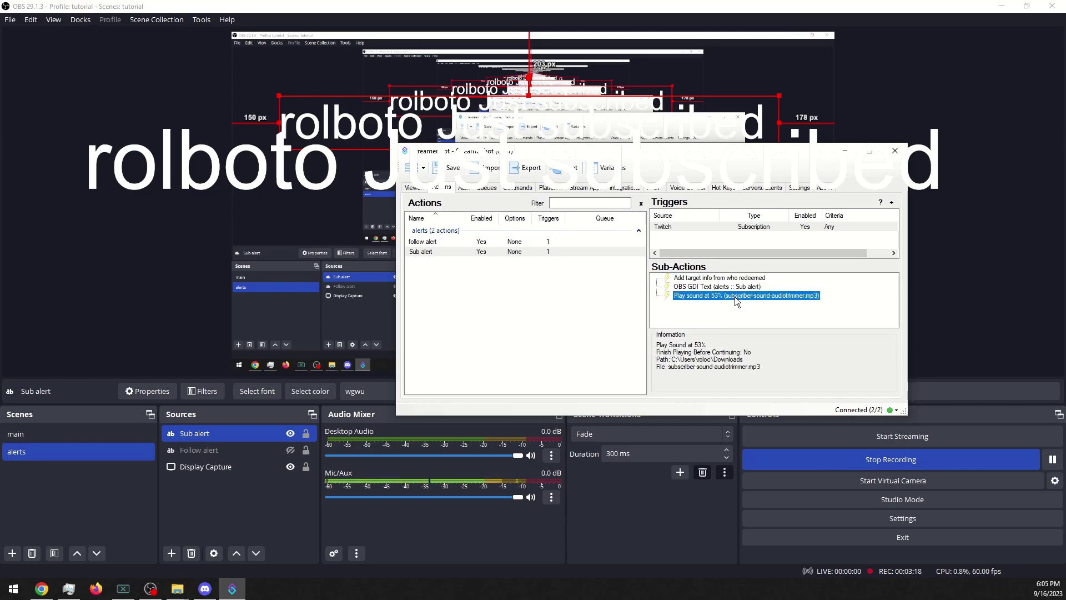
{"action": "left_click_drag", "start_coordinate": [734, 296], "coordinate": [732, 279]}
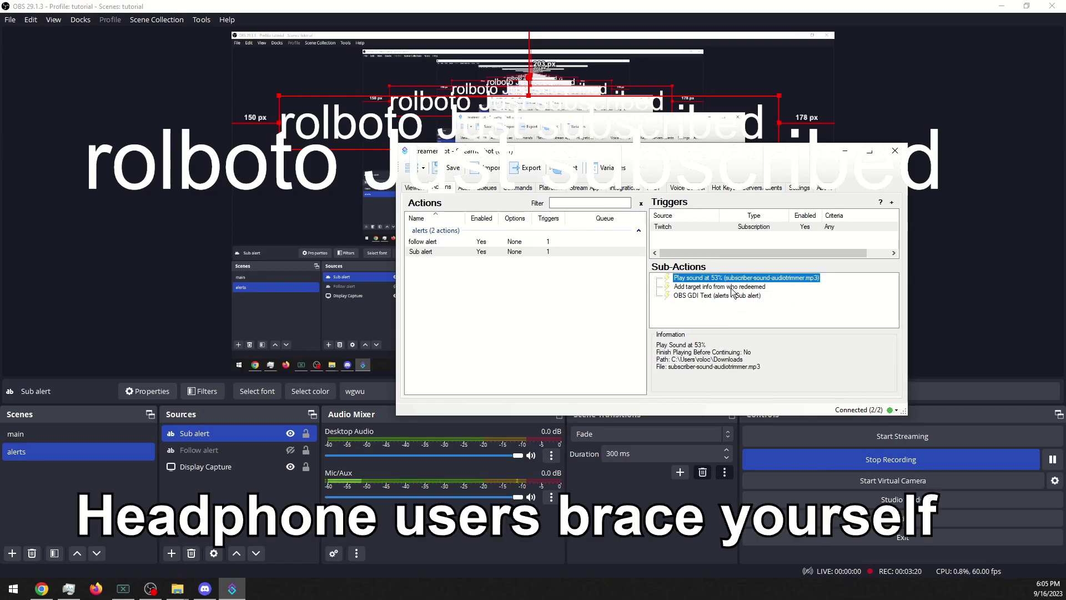
{"action": "left_click_drag", "start_coordinate": [680, 166], "coordinate": [827, 180]}
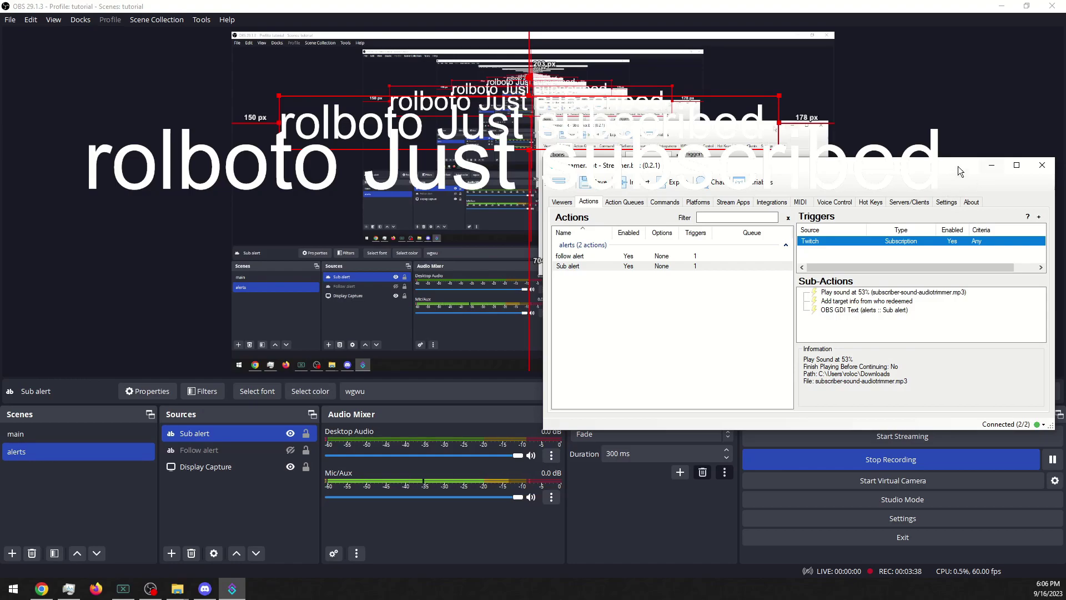
{"action": "left_click_drag", "start_coordinate": [957, 166], "coordinate": [805, 193]}
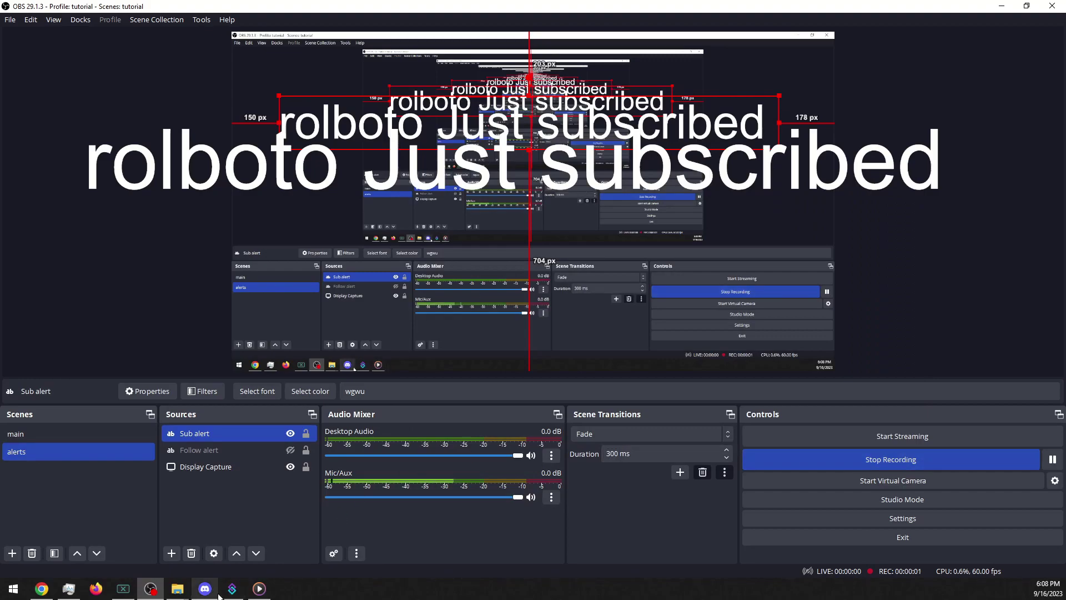
Add an OBS Set Source Visibility State sub-action that makes the Sub alert source in the alerts scene Visible.
{"action": "left_click", "coordinate": [231, 589]}
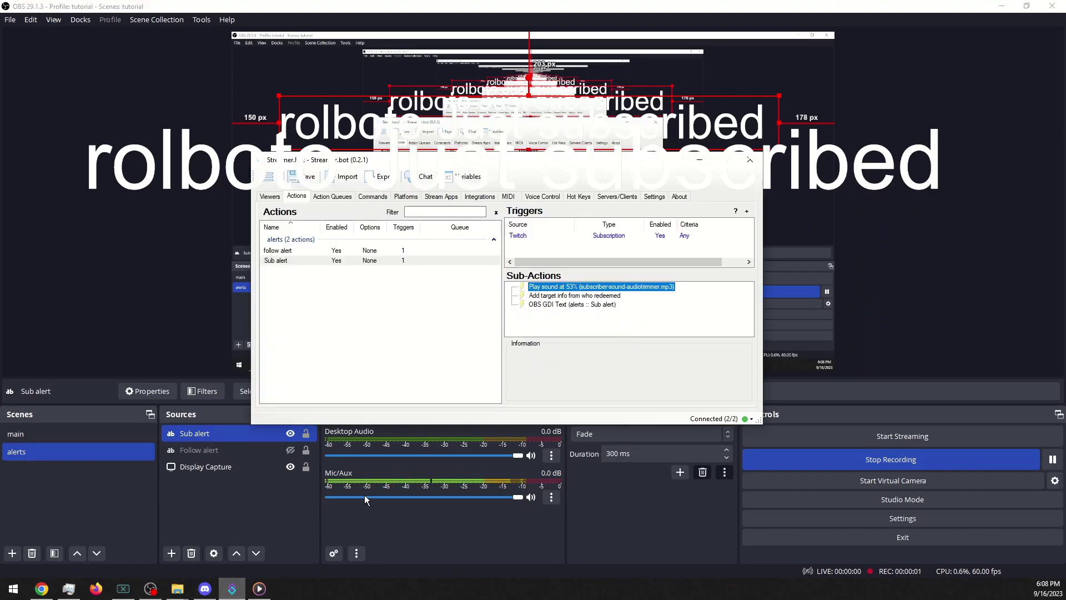
{"action": "right_click", "coordinate": [652, 323]}
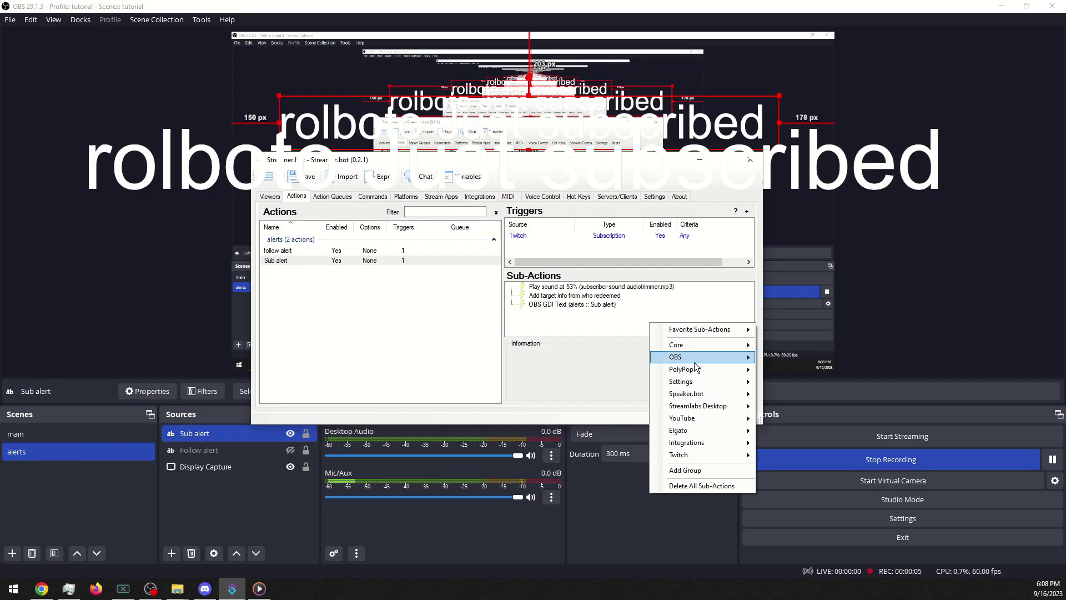
{"action": "mouse_move", "coordinate": [695, 358]}
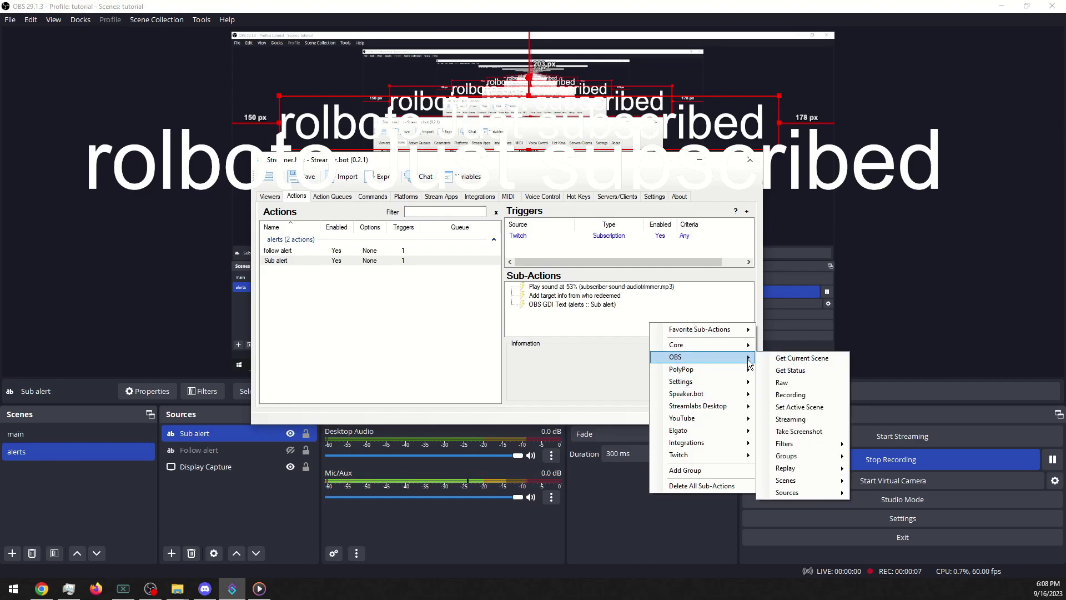
{"action": "mouse_move", "coordinate": [804, 454]}
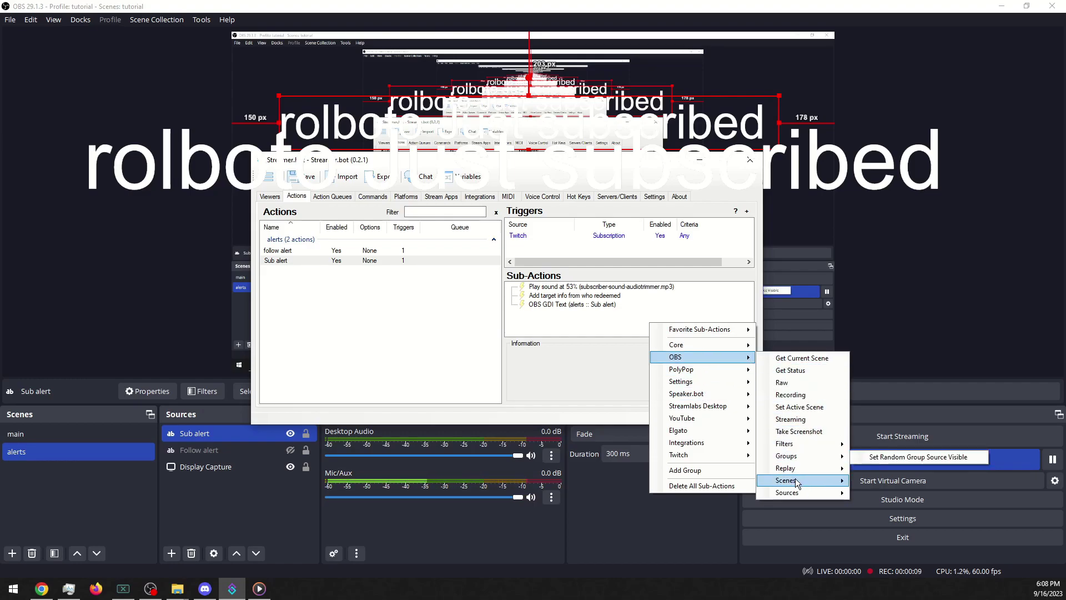
{"action": "mouse_move", "coordinate": [796, 491]}
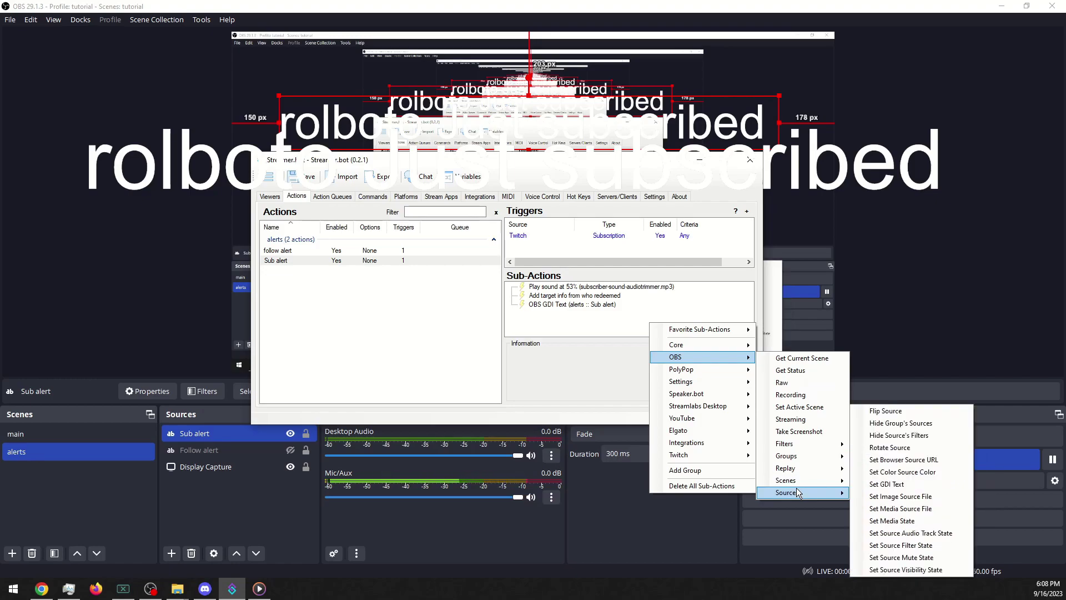
{"action": "left_click", "coordinate": [918, 569]}
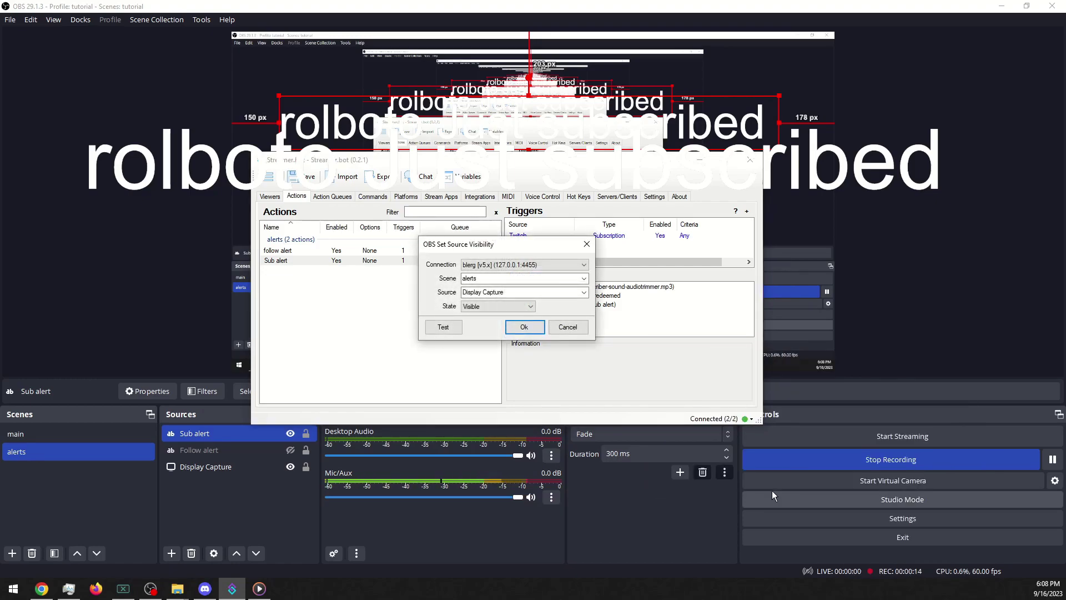
{"action": "left_click", "coordinate": [583, 293]}
{"action": "left_click", "coordinate": [564, 317]}
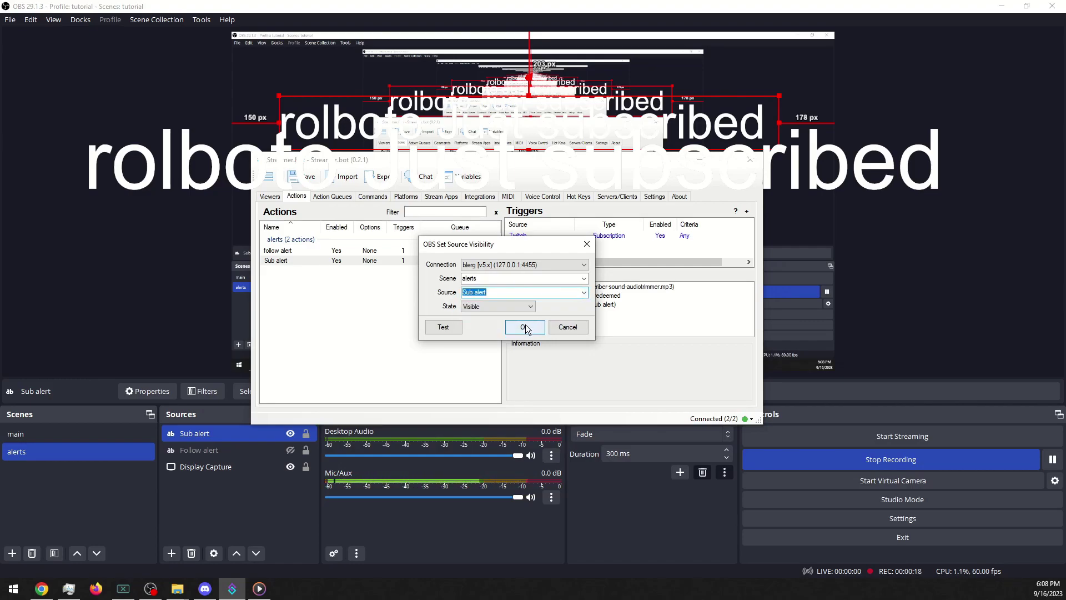
{"action": "left_click", "coordinate": [523, 327]}
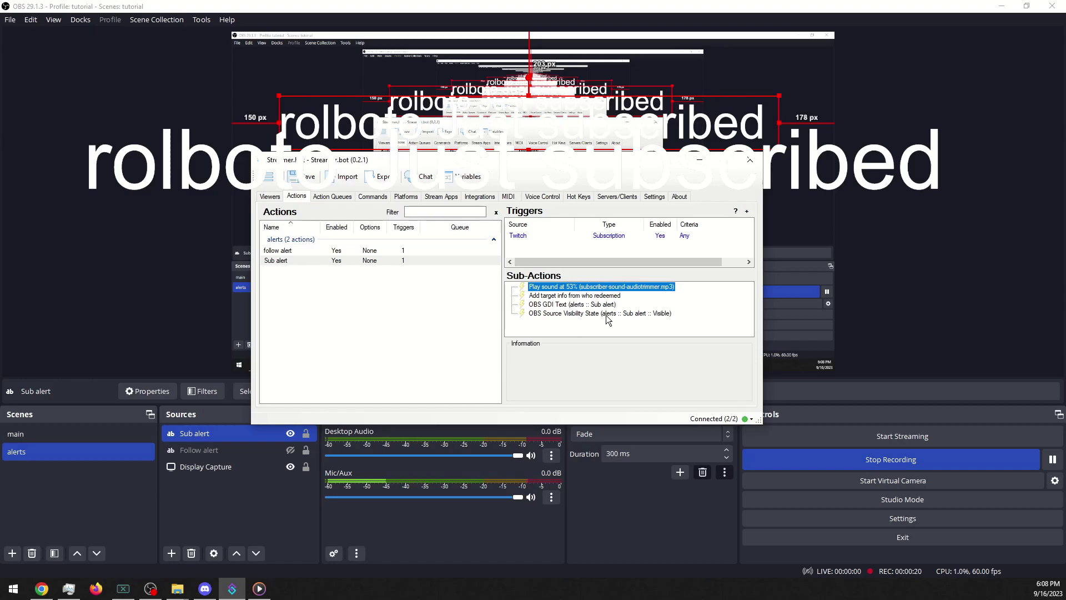
{"action": "left_click_drag", "start_coordinate": [607, 316], "coordinate": [608, 306]}
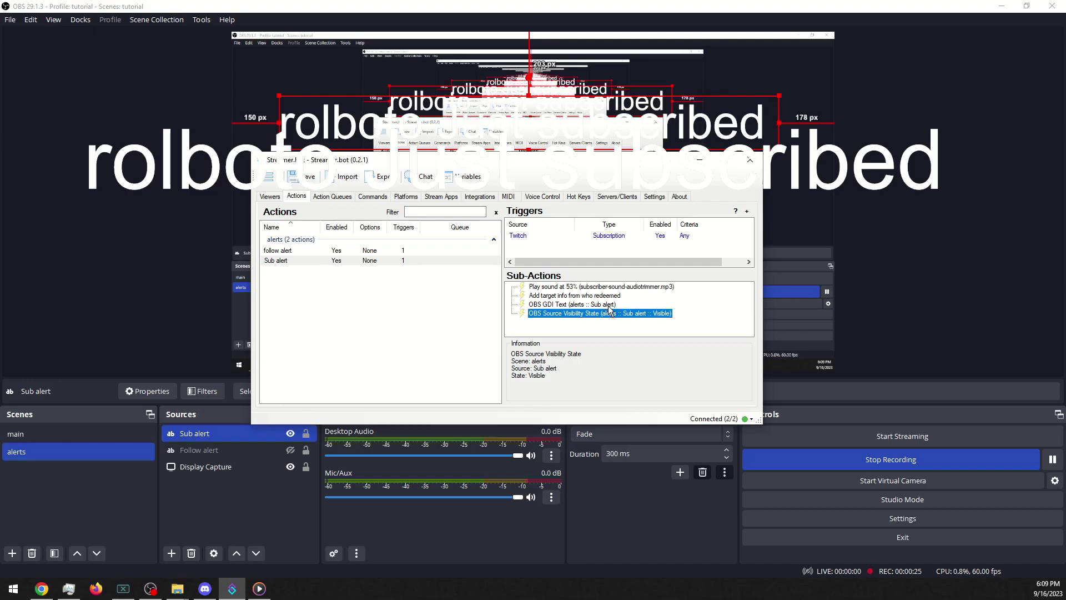
Add a Delay sub-action of 10000 milliseconds after the visibility sub-action.
{"action": "right_click", "coordinate": [645, 325]}
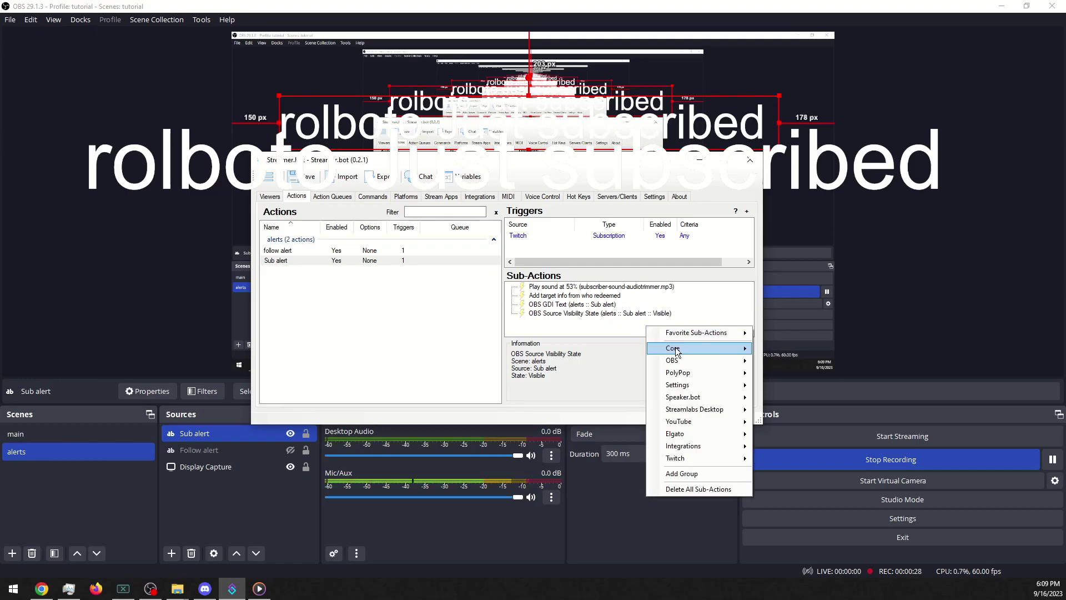
{"action": "mouse_move", "coordinate": [721, 348]}
{"action": "left_click", "coordinate": [792, 348]}
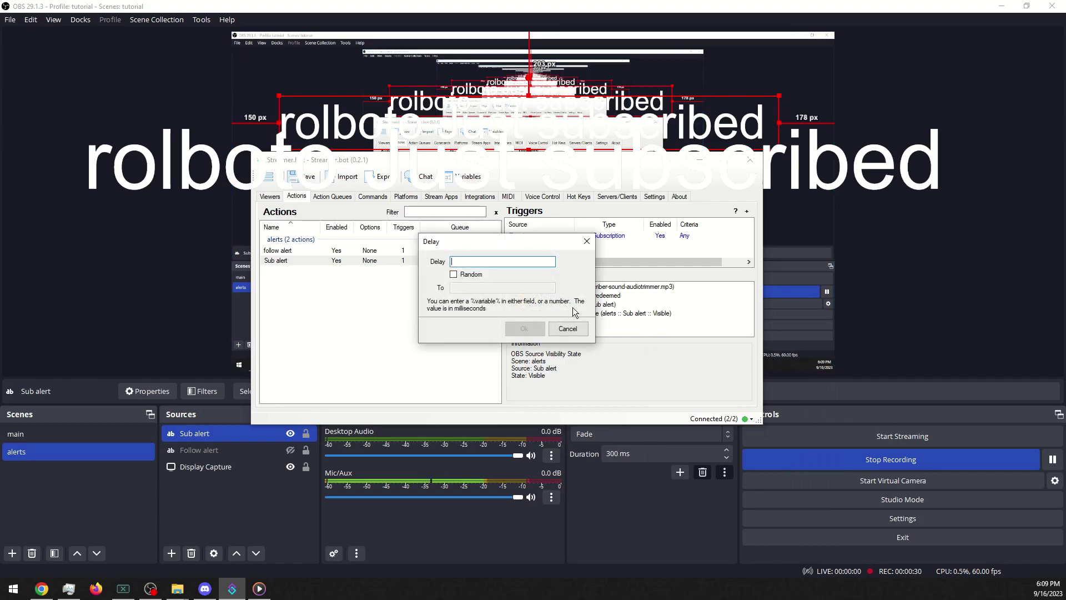
{"action": "type", "text": "10000"}
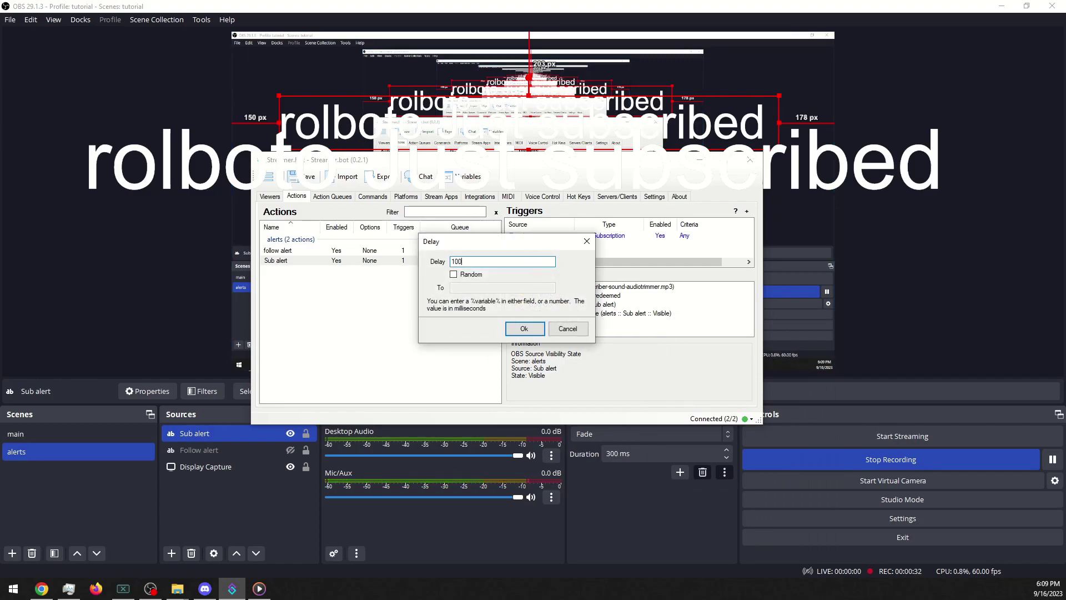
{"action": "left_click", "coordinate": [534, 327]}
Duplicate the Sub alert visibility sub-action below the delay, set the copy's state to Hidden and test it.
{"action": "right_click", "coordinate": [610, 313]}
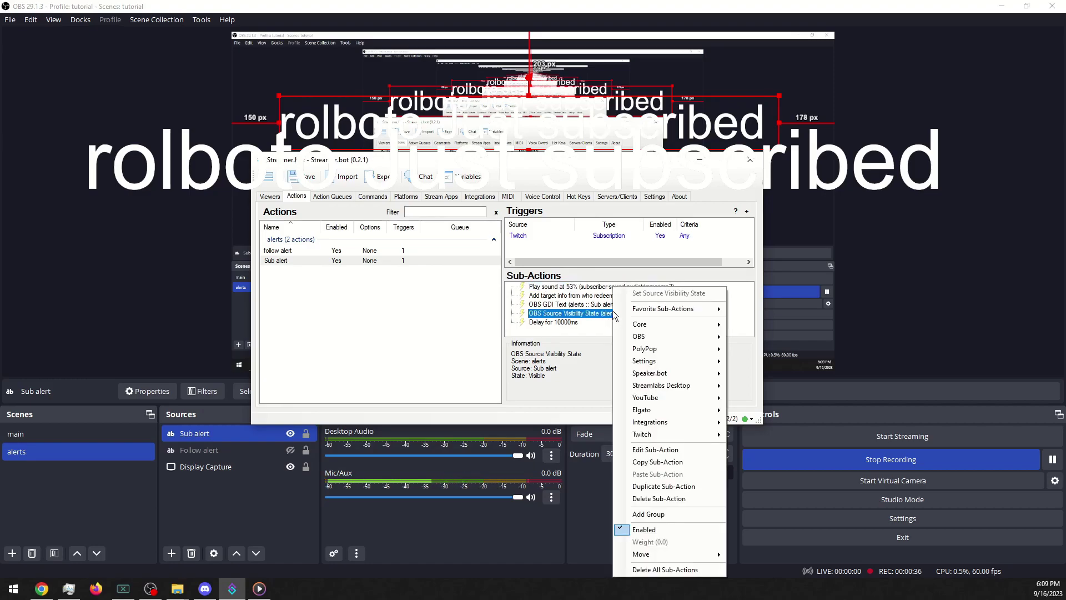
{"action": "left_click", "coordinate": [650, 487]}
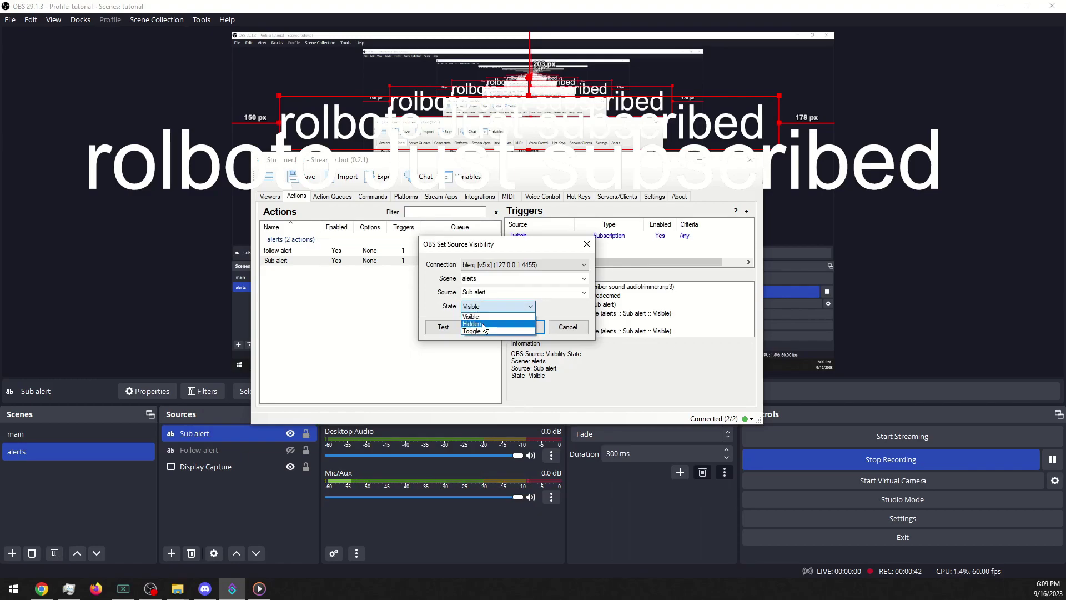
{"action": "left_click", "coordinate": [482, 324]}
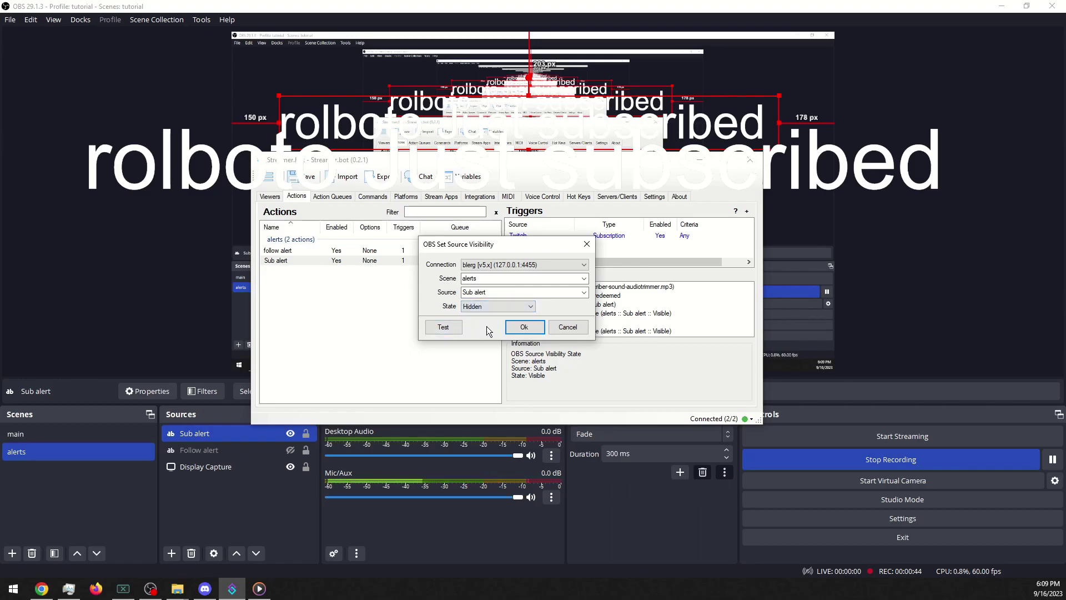
{"action": "left_click", "coordinate": [459, 326]}
{"action": "left_click", "coordinate": [517, 329]}
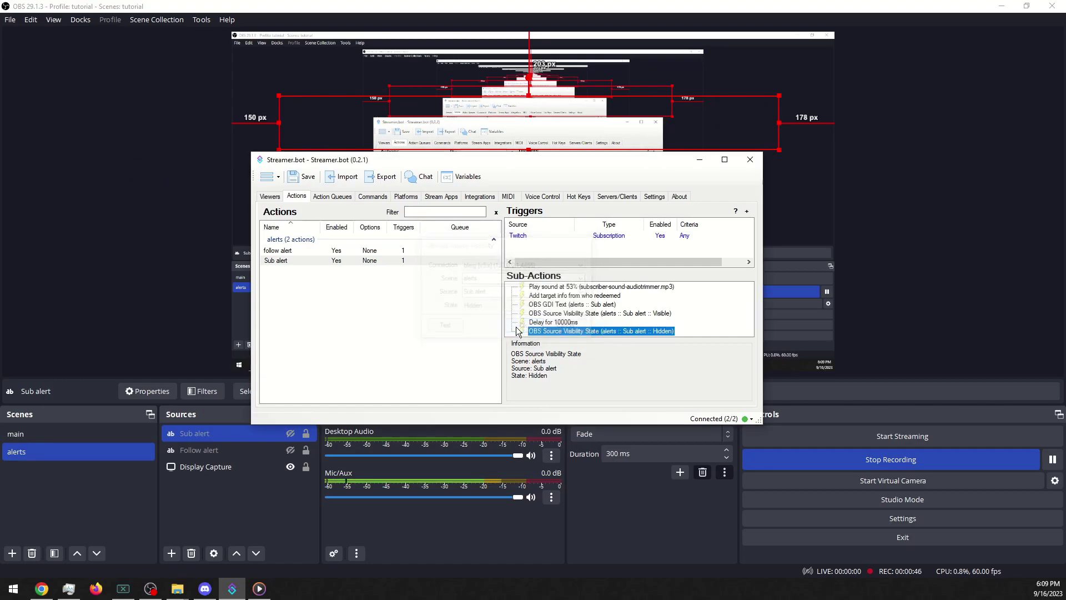
Lower the volume of the Play Sound sub-action to 13%.
{"action": "right_click", "coordinate": [610, 289]}
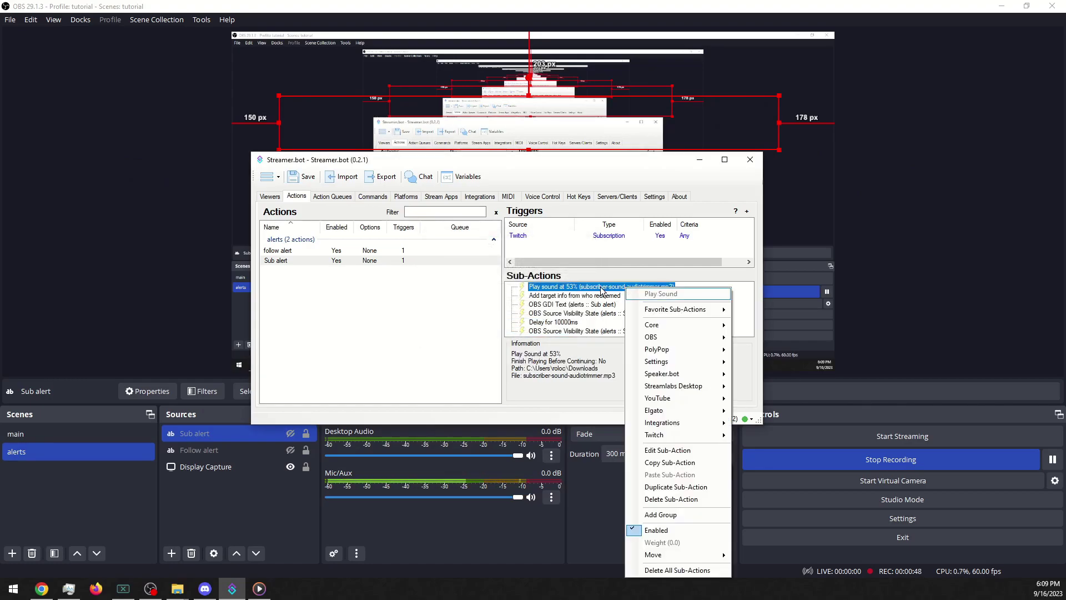
{"action": "double_click", "coordinate": [601, 290]}
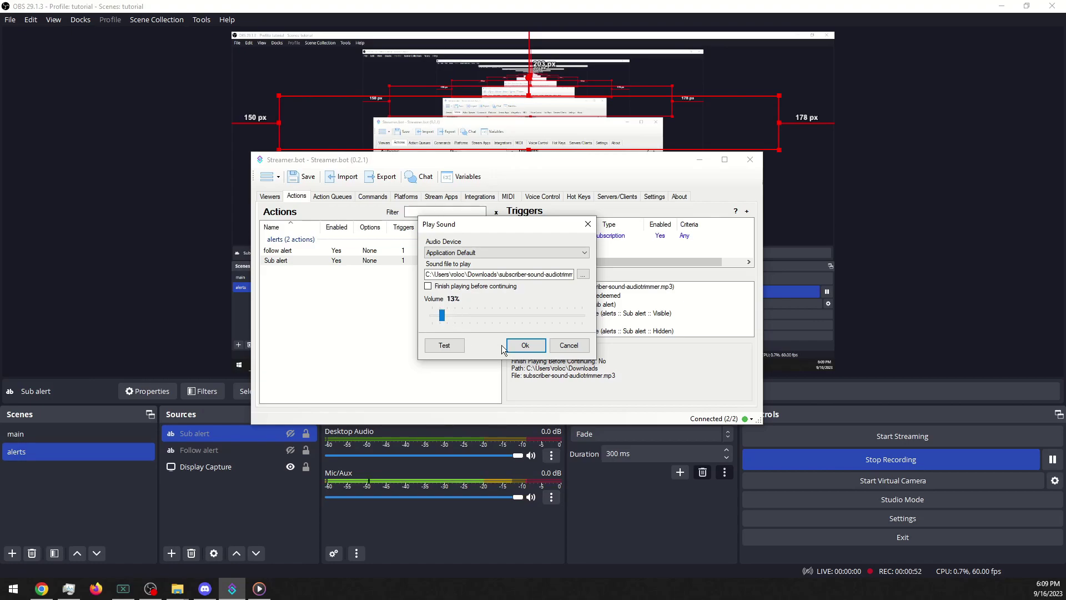
{"action": "left_click", "coordinate": [516, 345]}
Test the Sub alert action's Twitch Subscription trigger and minimize the Streamer.bot window to watch the OBS preview.
{"action": "right_click", "coordinate": [617, 236]}
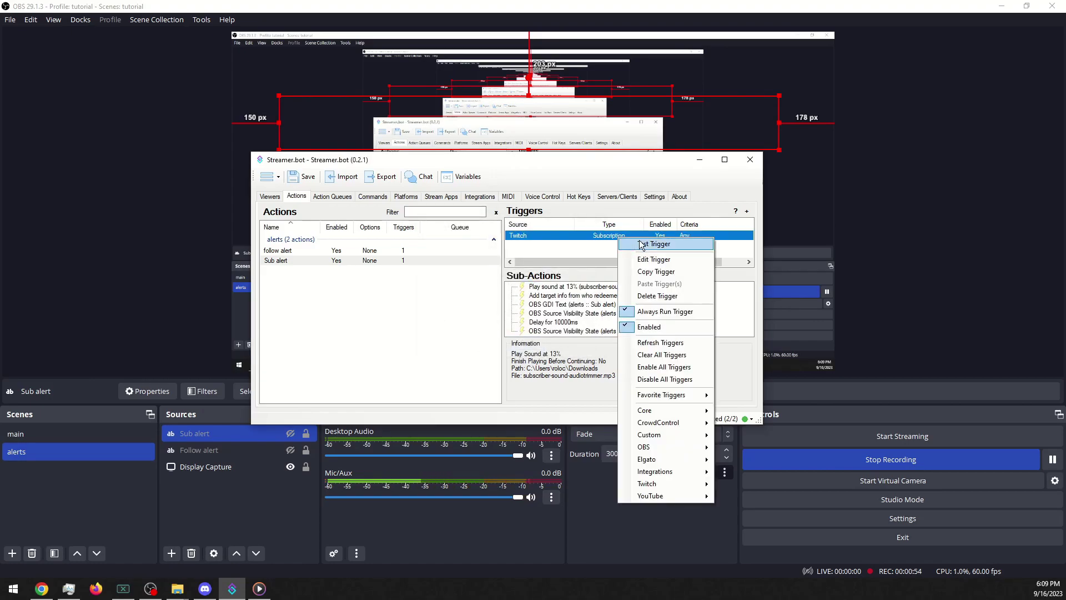
{"action": "left_click", "coordinate": [641, 245]}
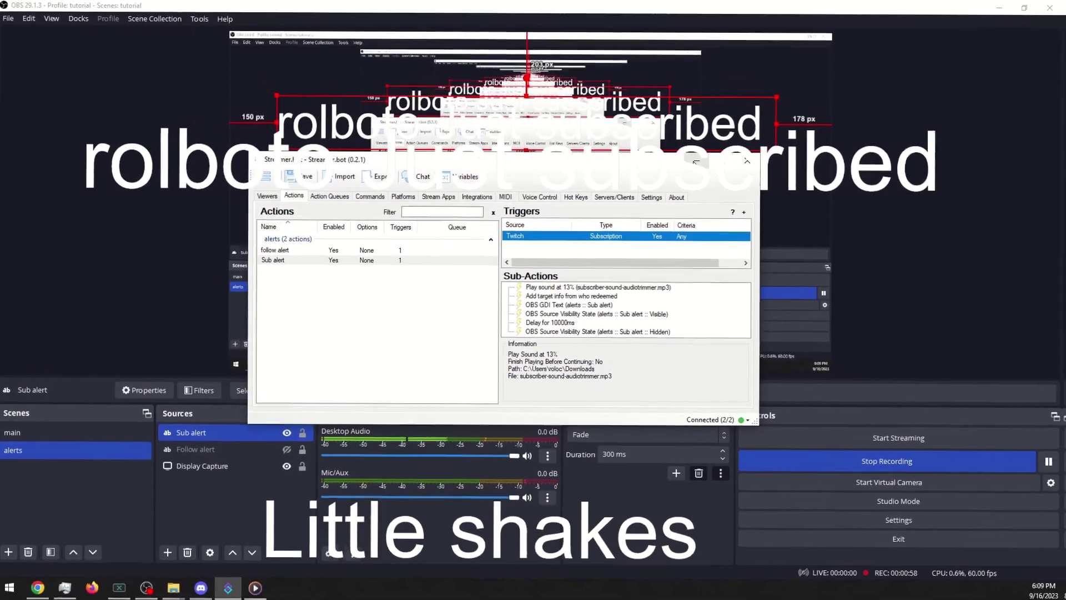
{"action": "left_click", "coordinate": [704, 159]}
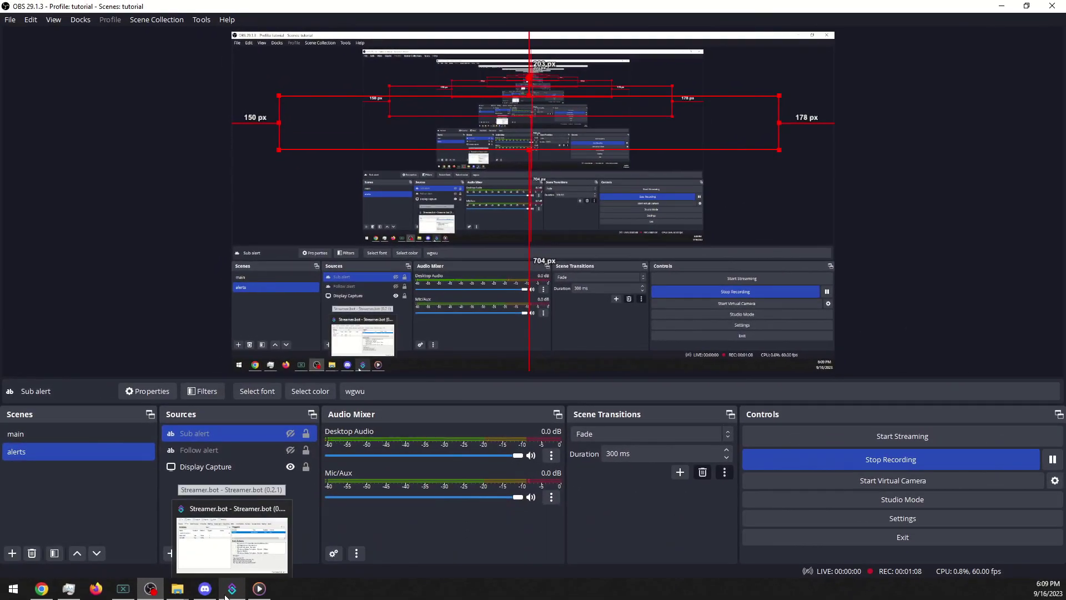
Restore and reposition the Streamer.bot window, and switch to the main scene in OBS.
{"action": "left_click", "coordinate": [228, 593]}
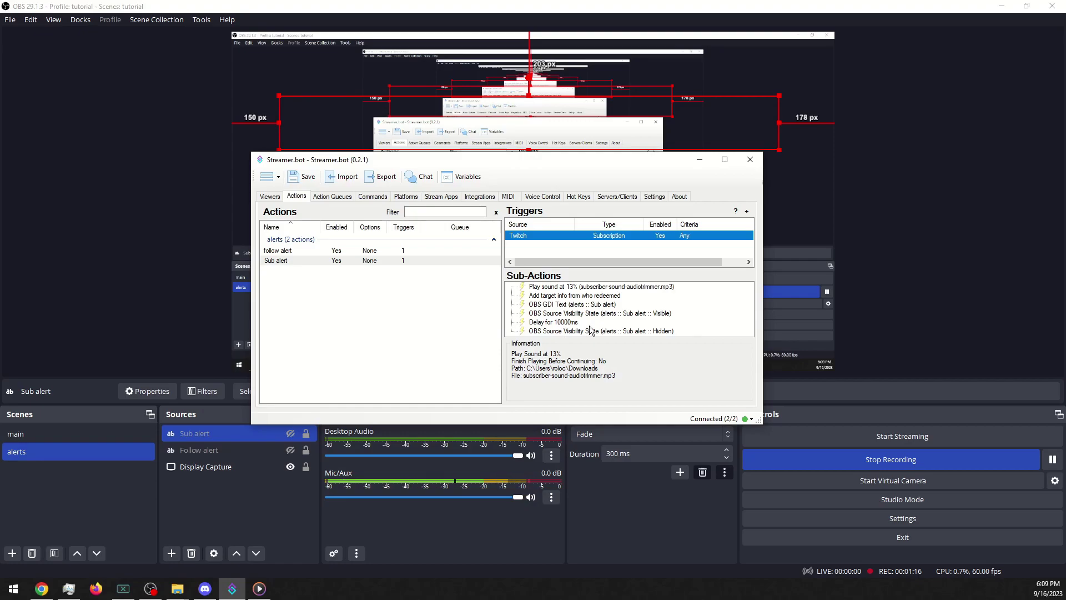
{"action": "left_click_drag", "start_coordinate": [576, 161], "coordinate": [682, 133]}
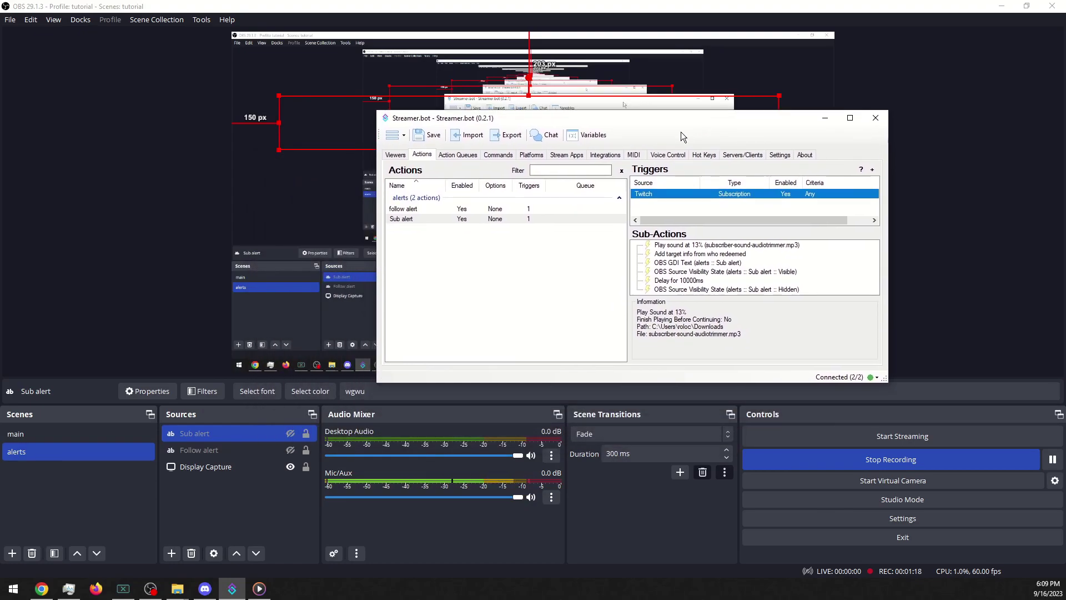
{"action": "left_click", "coordinate": [44, 434]}
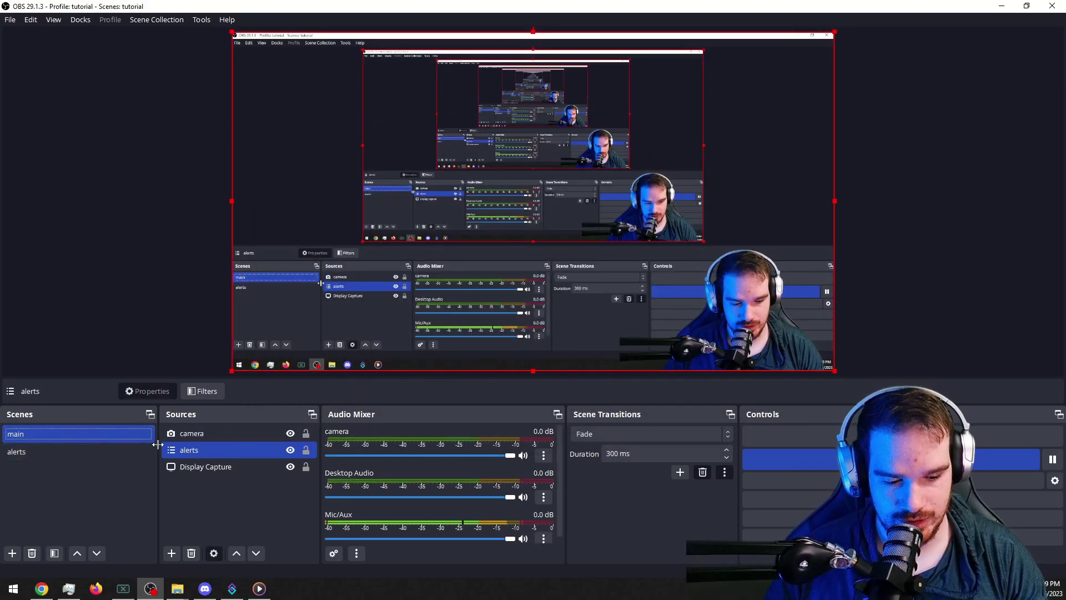